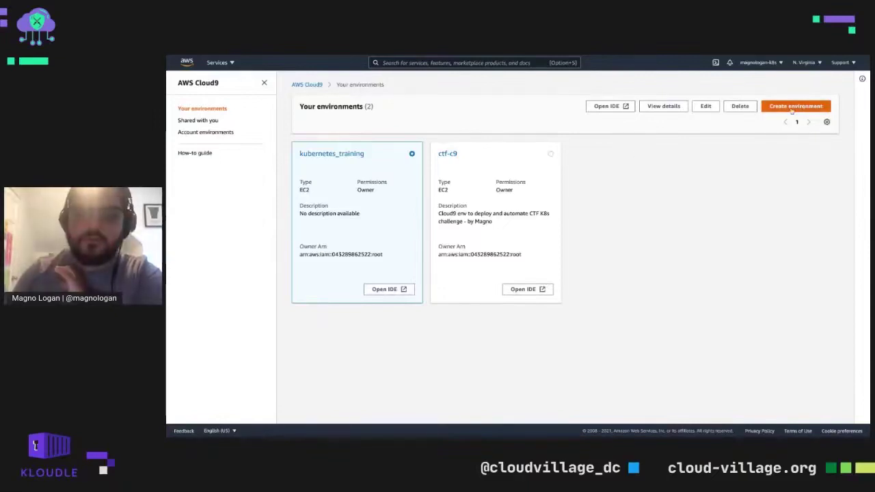
Step: Start a new Cloud9 environment named cloudvillageworkshop, leave its description empty, and continue to the settings
{"action": "left_click", "coordinate": [791, 108]}
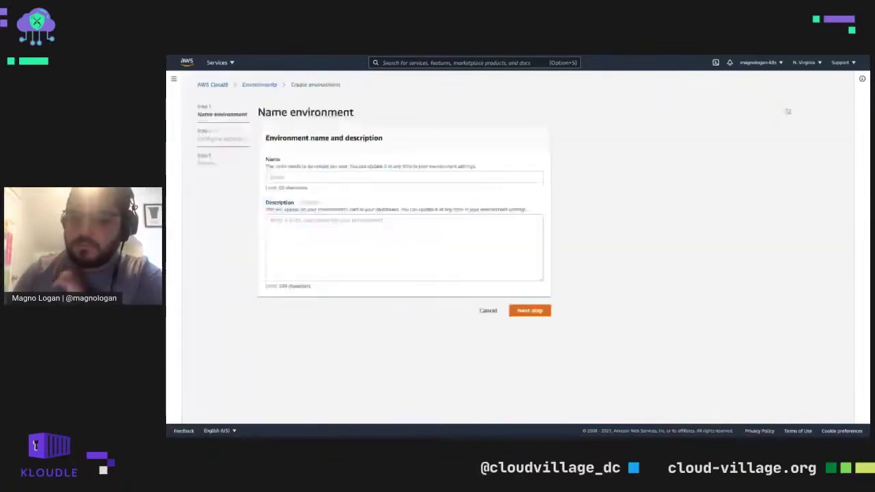
{"action": "left_click", "coordinate": [370, 176]}
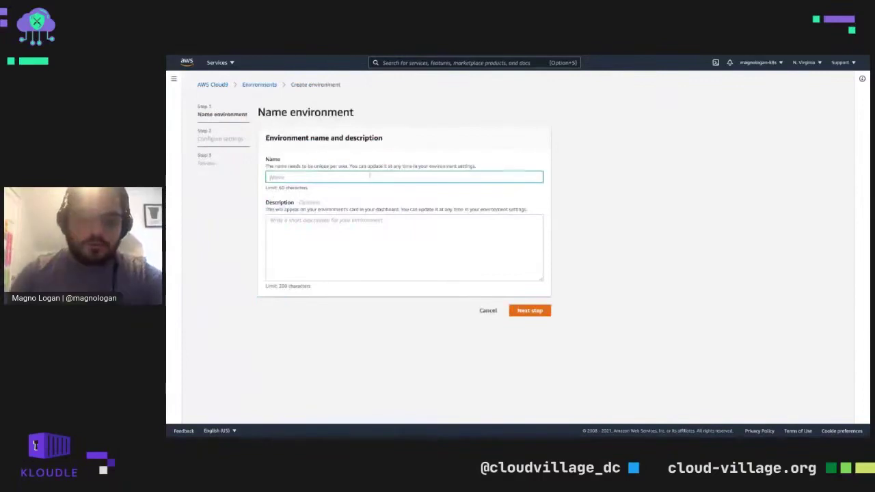
{"action": "type", "text": "cloudvil"}
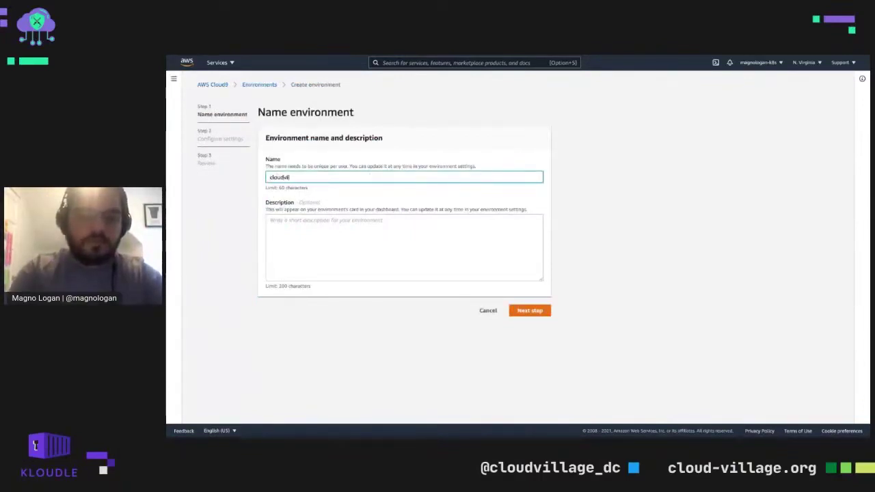
{"action": "type", "text": "lageworkshop"}
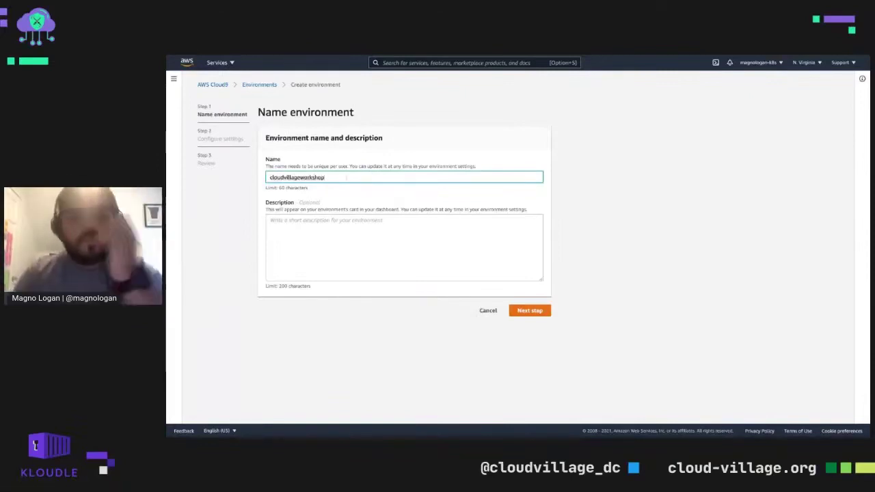
{"action": "left_click", "coordinate": [263, 58]}
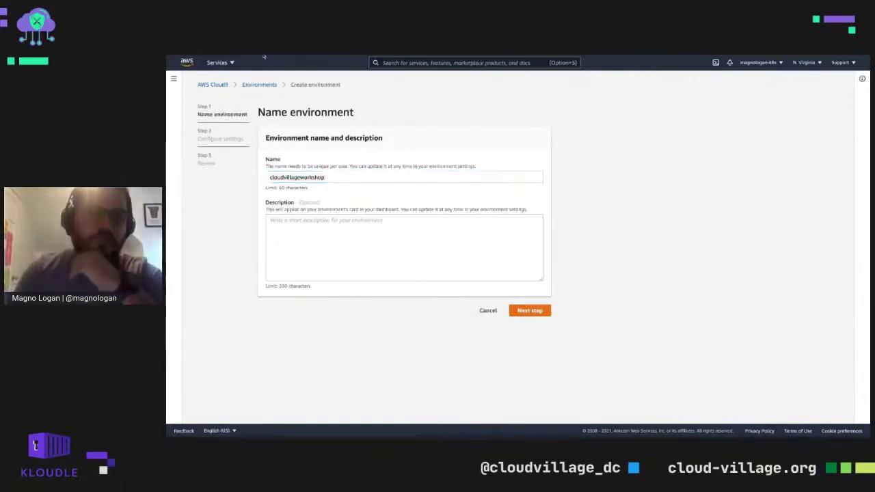
{"action": "left_click", "coordinate": [263, 57]}
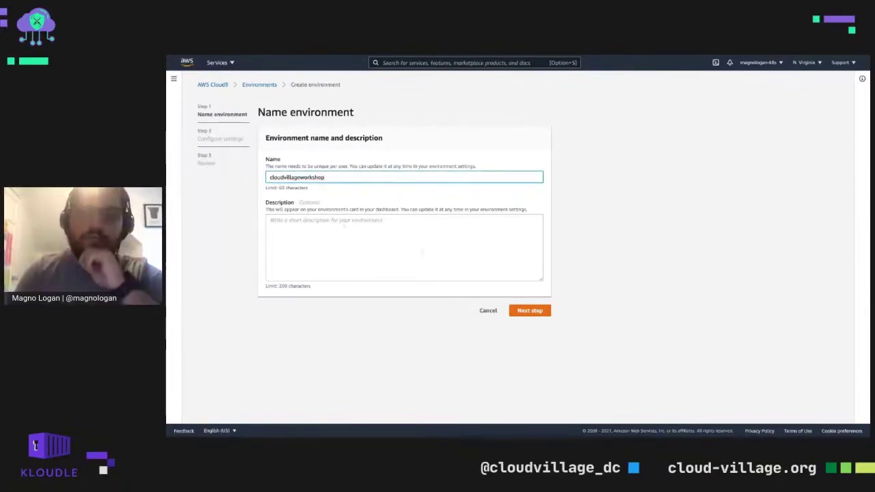
{"action": "left_click", "coordinate": [493, 266]}
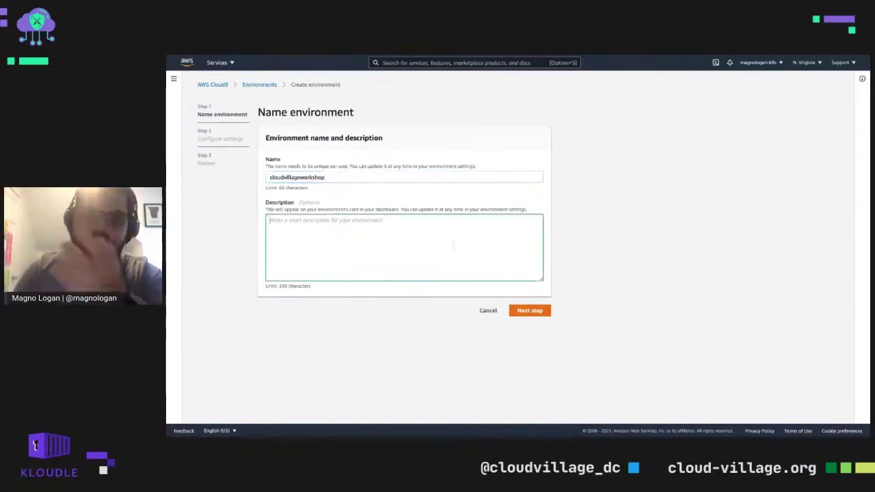
{"action": "left_click", "coordinate": [519, 312]}
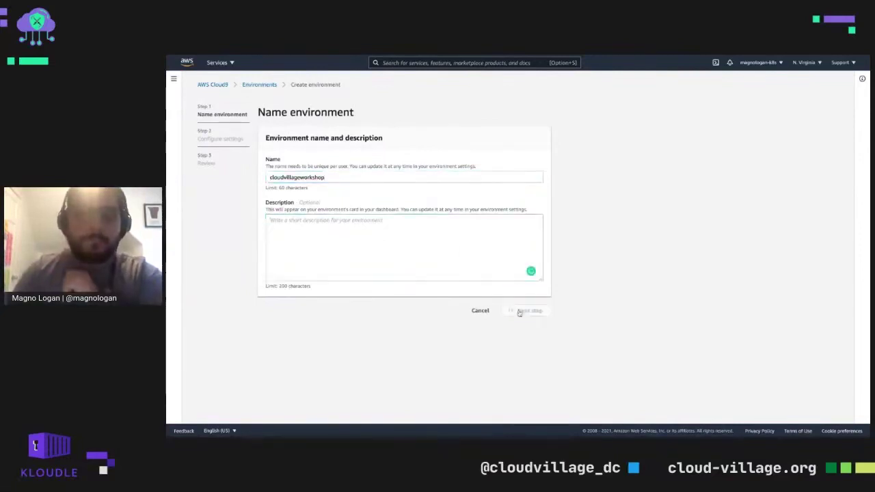
Step: Examine the environment settings, including environment type, instance type, platform, cost-saving setting and IAM role
{"action": "scroll", "coordinate": [466, 215], "scroll_direction": "down", "scroll_amount": 1}
{"action": "scroll", "coordinate": [467, 215], "scroll_direction": "down", "scroll_amount": 1}
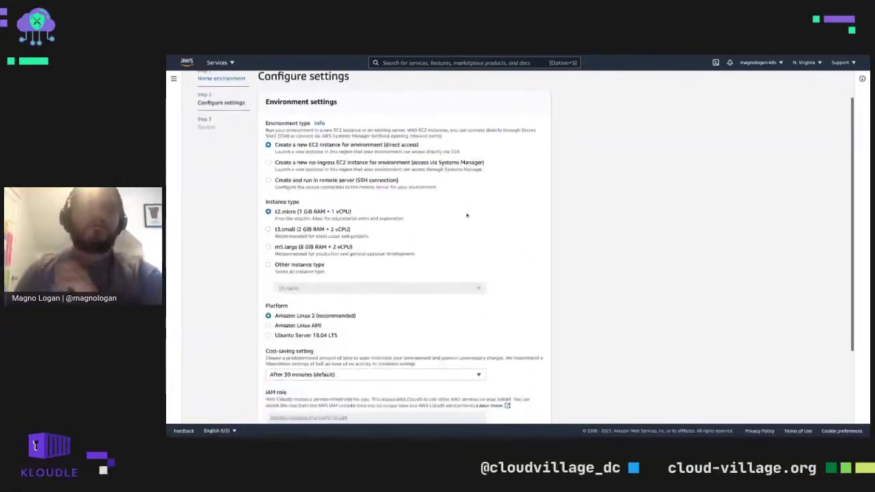
{"action": "scroll", "coordinate": [458, 201], "scroll_direction": "down", "scroll_amount": 1}
{"action": "scroll", "coordinate": [458, 201], "scroll_direction": "up", "scroll_amount": 1}
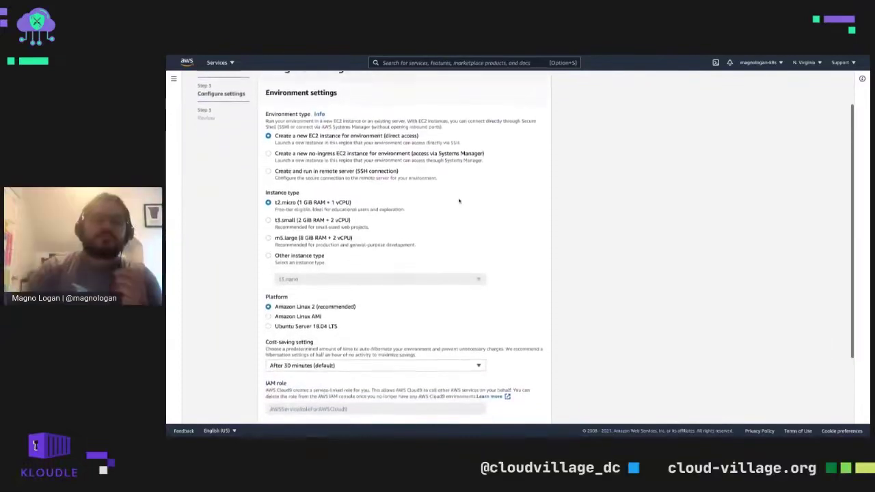
{"action": "scroll", "coordinate": [414, 161], "scroll_direction": "down", "scroll_amount": 1}
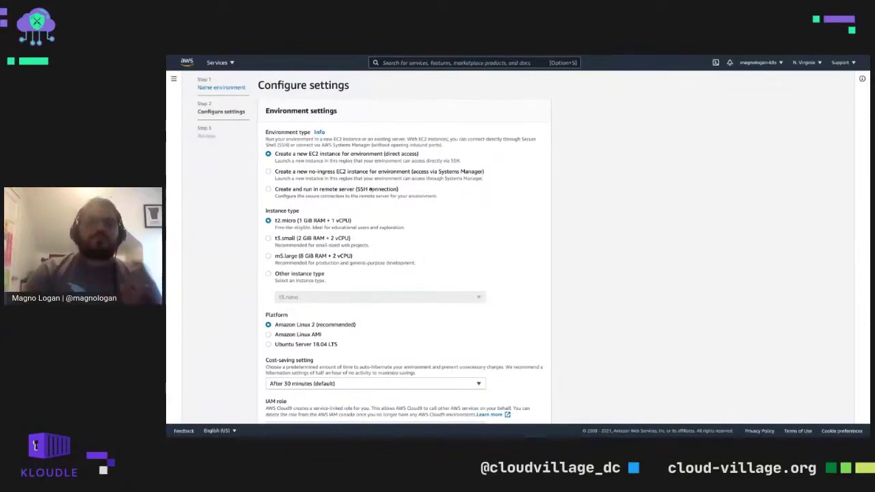
{"action": "scroll", "coordinate": [315, 198], "scroll_direction": "down", "scroll_amount": 1}
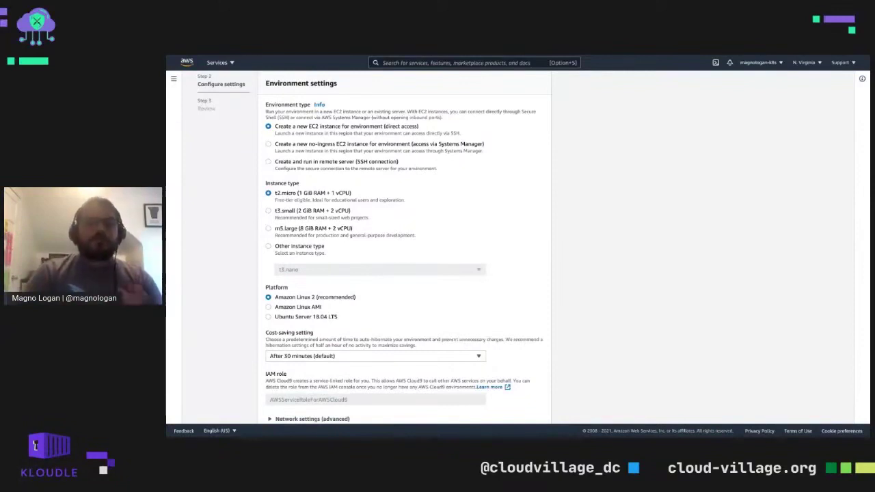
{"action": "scroll", "coordinate": [335, 131], "scroll_direction": "up", "scroll_amount": 1}
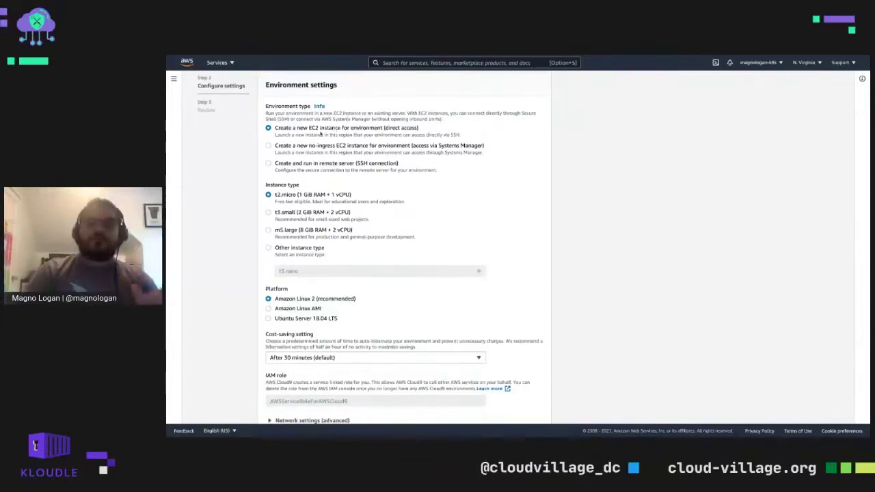
{"action": "scroll", "coordinate": [315, 150], "scroll_direction": "down", "scroll_amount": 1}
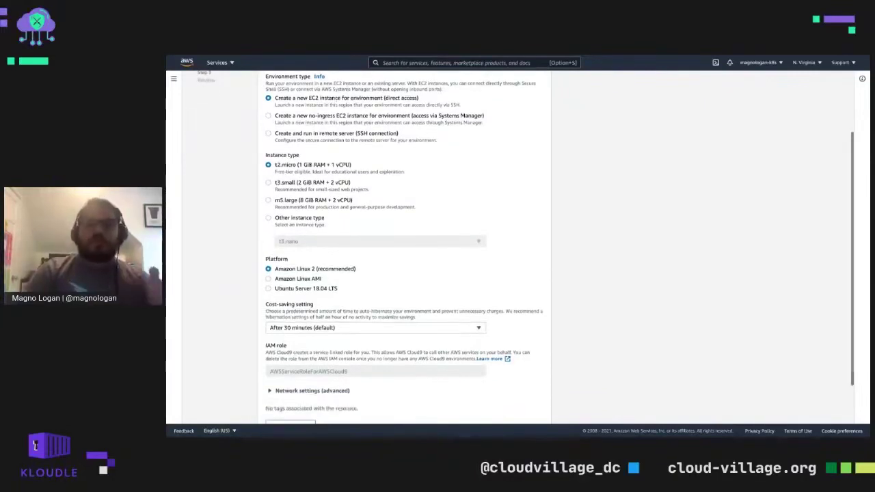
{"action": "scroll", "coordinate": [288, 175], "scroll_direction": "down", "scroll_amount": 1}
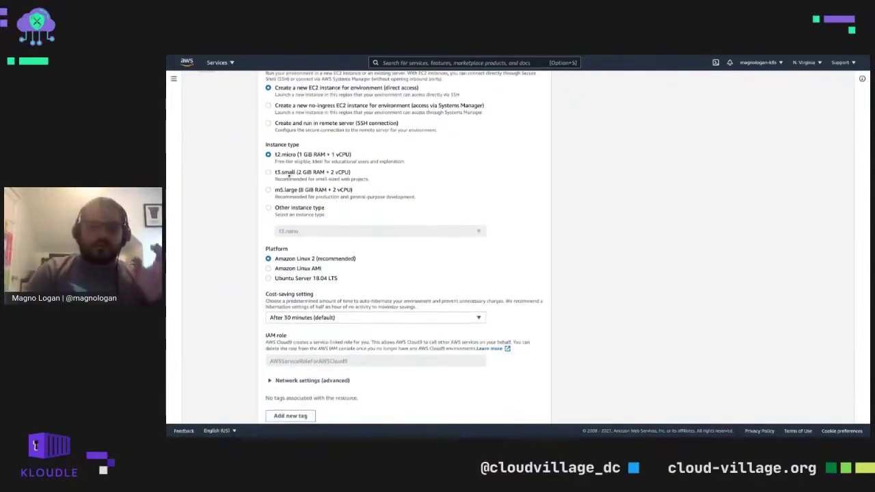
{"action": "scroll", "coordinate": [299, 171], "scroll_direction": "up", "scroll_amount": 1}
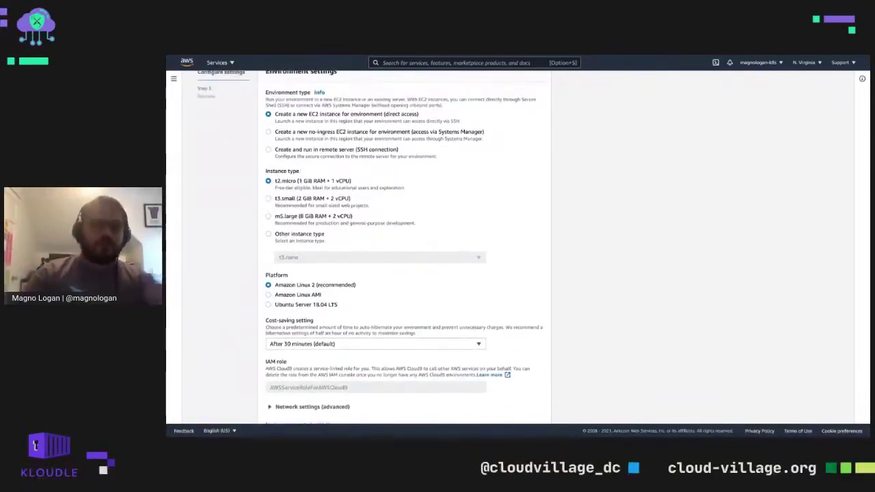
{"action": "scroll", "coordinate": [298, 195], "scroll_direction": "down", "scroll_amount": 1}
{"action": "scroll", "coordinate": [299, 196], "scroll_direction": "down", "scroll_amount": 2}
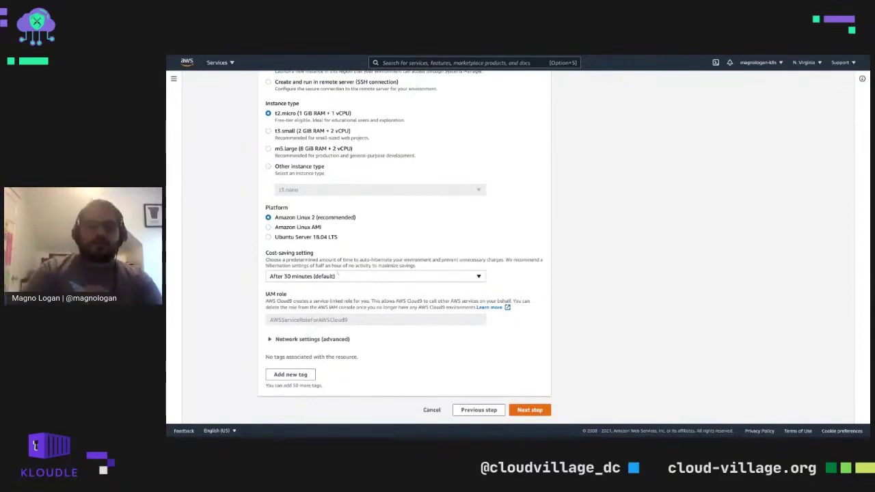
{"action": "scroll", "coordinate": [366, 222], "scroll_direction": "up", "scroll_amount": 4}
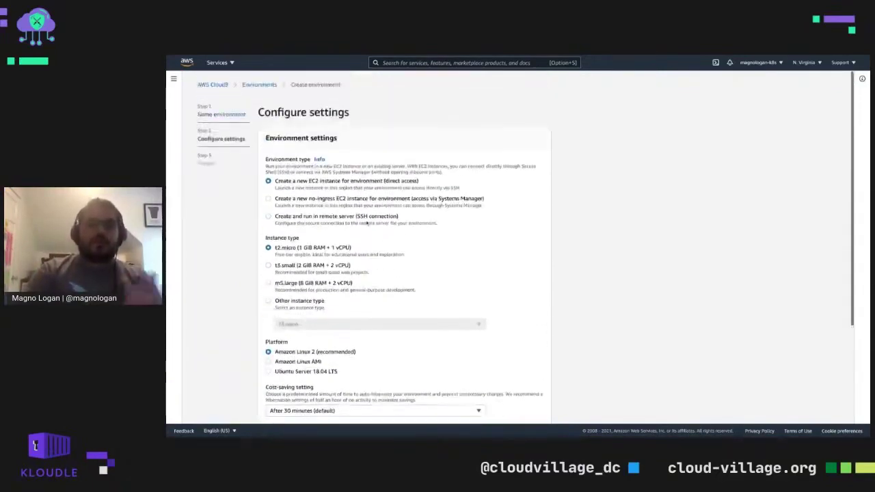
{"action": "scroll", "coordinate": [366, 222], "scroll_direction": "down", "scroll_amount": 1}
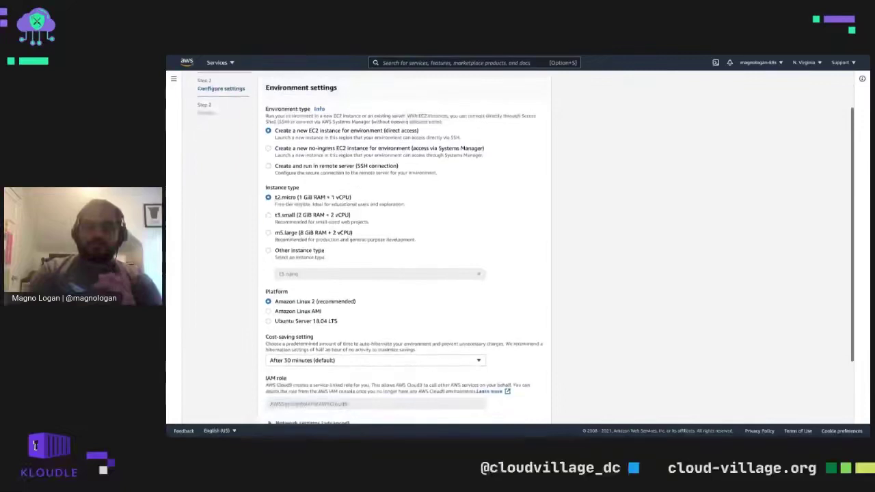
Step: Check the AWS region list, keep the region and the default t2.micro and Amazon Linux 2 settings, and continue to the review
{"action": "left_click", "coordinate": [805, 62]}
{"action": "scroll", "coordinate": [574, 132], "scroll_direction": "down", "scroll_amount": 2}
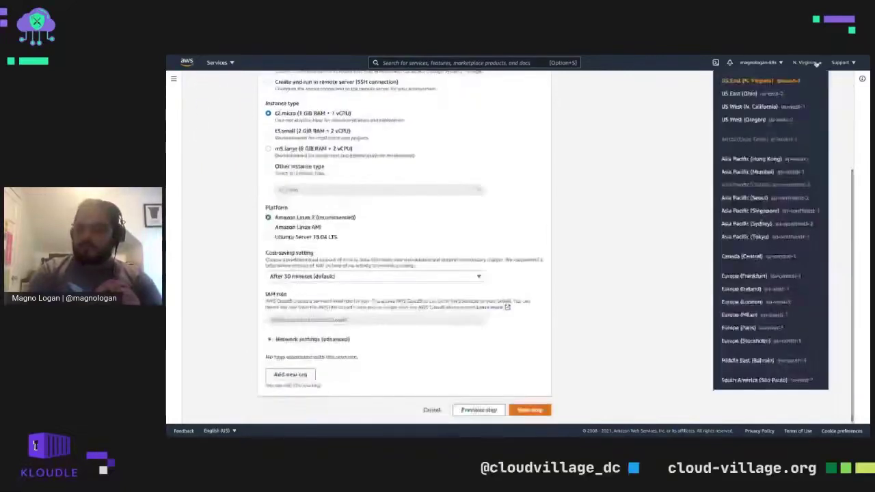
{"action": "left_click", "coordinate": [574, 133]}
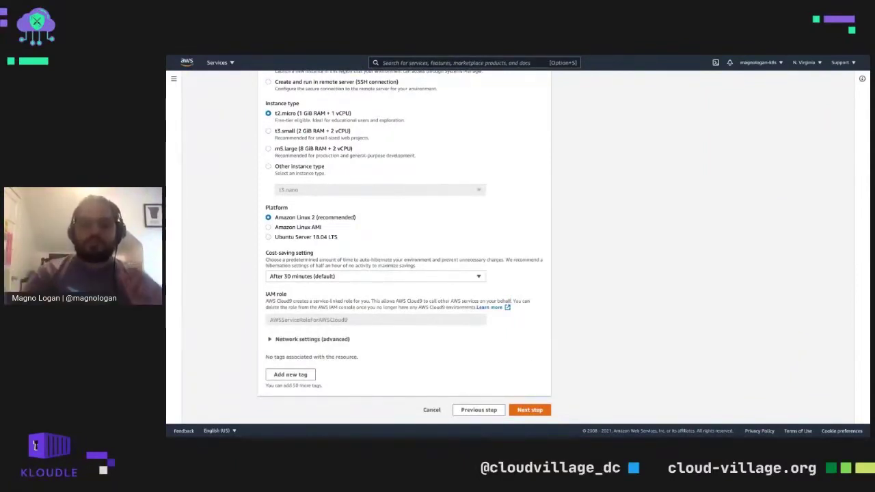
{"action": "left_click", "coordinate": [538, 411]}
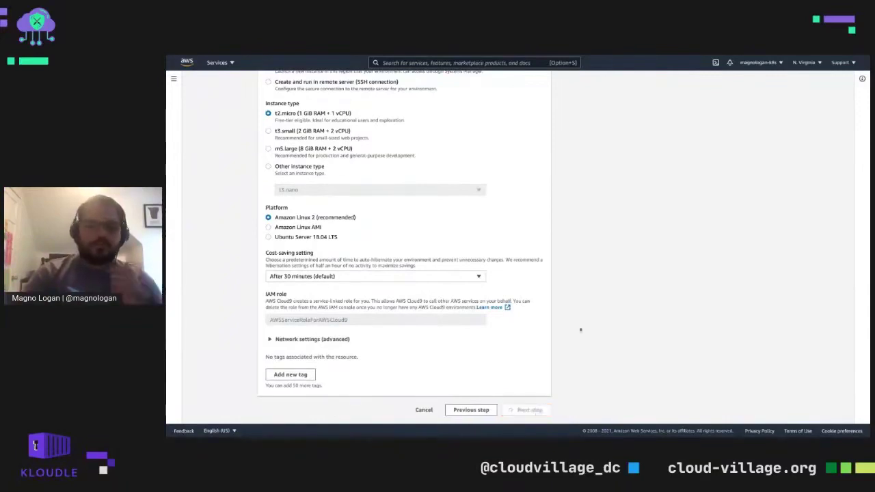
Step: Review the environment's summary down to its IAM role and create the environment
{"action": "scroll", "coordinate": [490, 198], "scroll_direction": "up", "scroll_amount": 1}
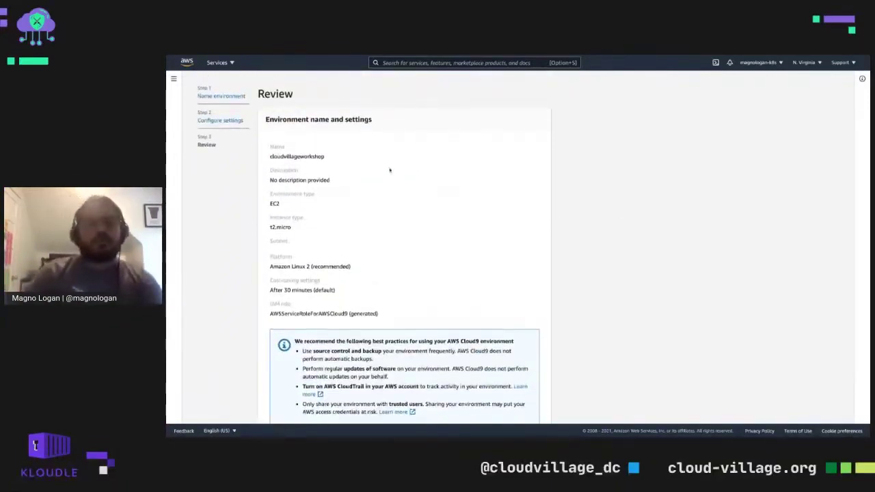
{"action": "scroll", "coordinate": [390, 171], "scroll_direction": "down", "scroll_amount": 1}
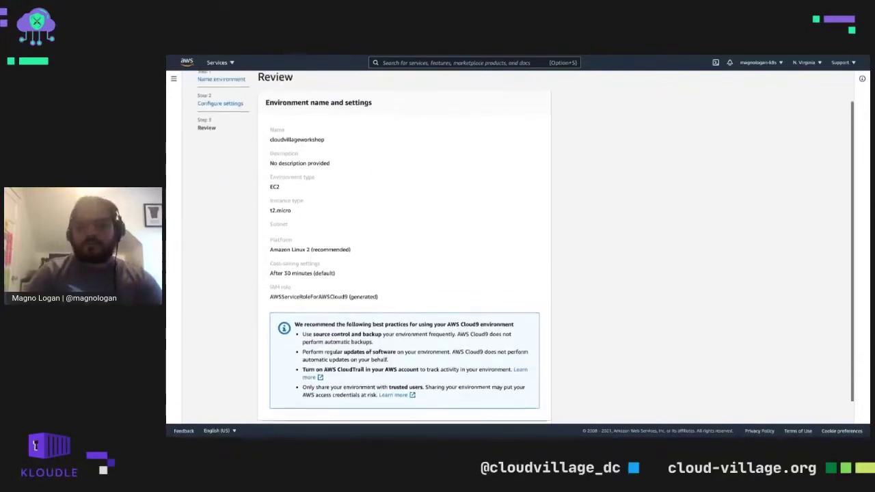
{"action": "scroll", "coordinate": [404, 253], "scroll_direction": "down", "scroll_amount": 1}
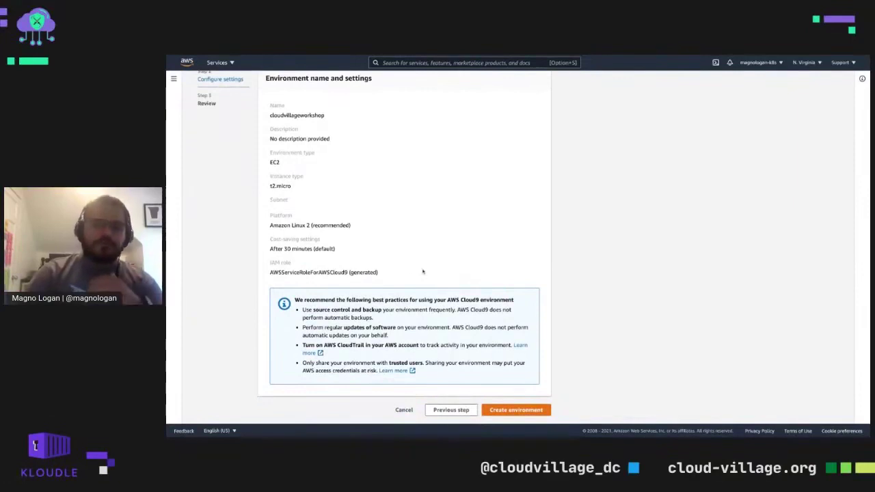
{"action": "left_click_drag", "start_coordinate": [269, 272], "coordinate": [378, 272]}
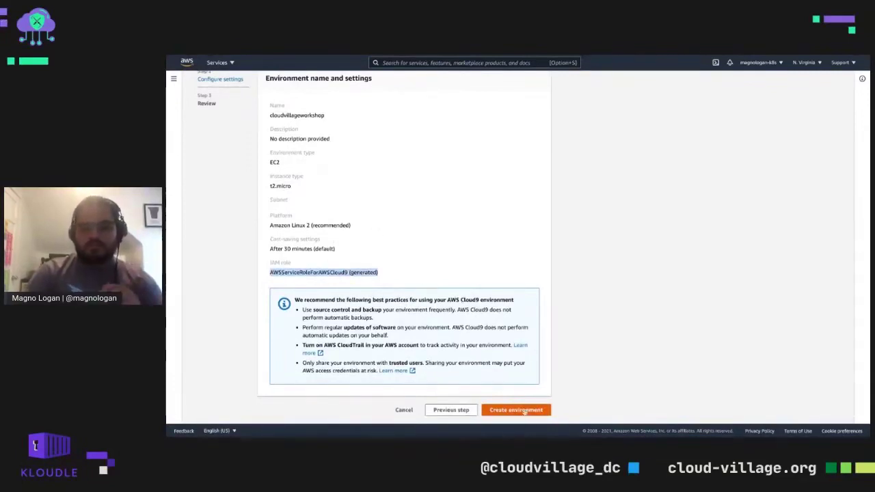
{"action": "left_click", "coordinate": [523, 413]}
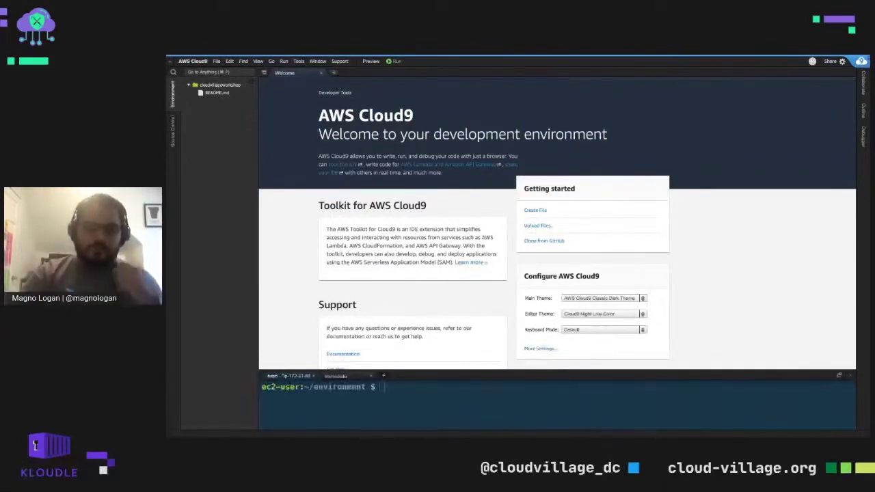
Step: Close the Welcome page and open a new terminal in the main editor area
{"action": "left_click", "coordinate": [335, 73]}
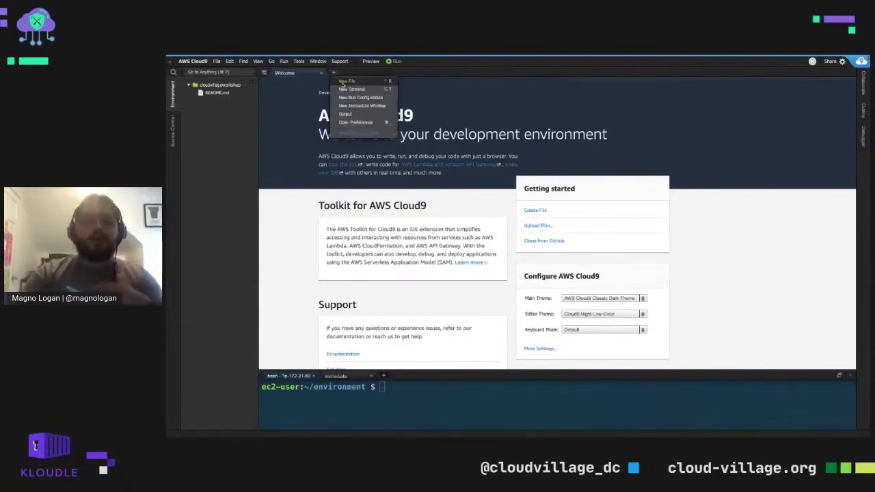
{"action": "left_click", "coordinate": [321, 72]}
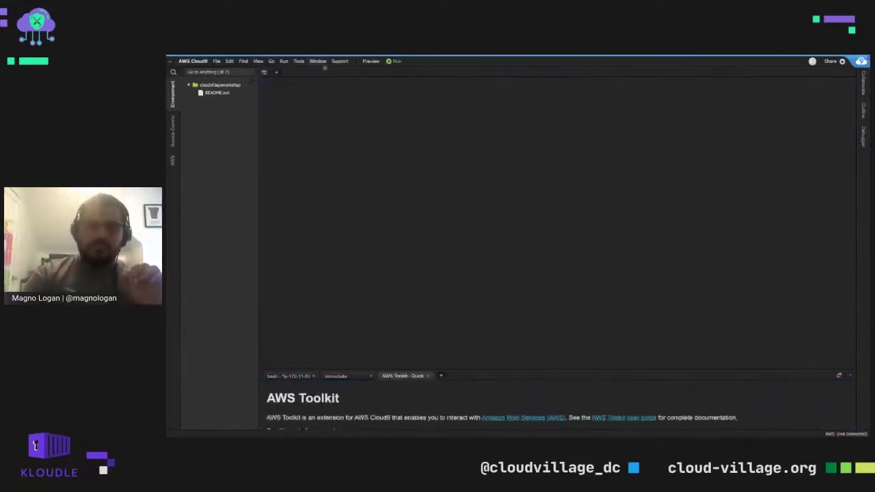
{"action": "left_click", "coordinate": [276, 72]}
{"action": "left_click", "coordinate": [286, 90]}
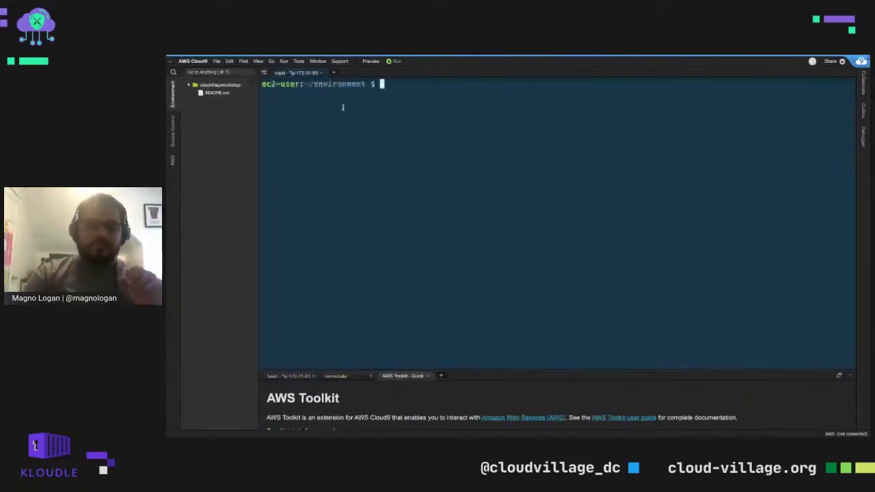
Step: Close the AWS Toolkit and Immediate panes, enlarge the lower terminal, and make the upper terminal active
{"action": "left_click", "coordinate": [428, 376]}
{"action": "left_click", "coordinate": [348, 376]}
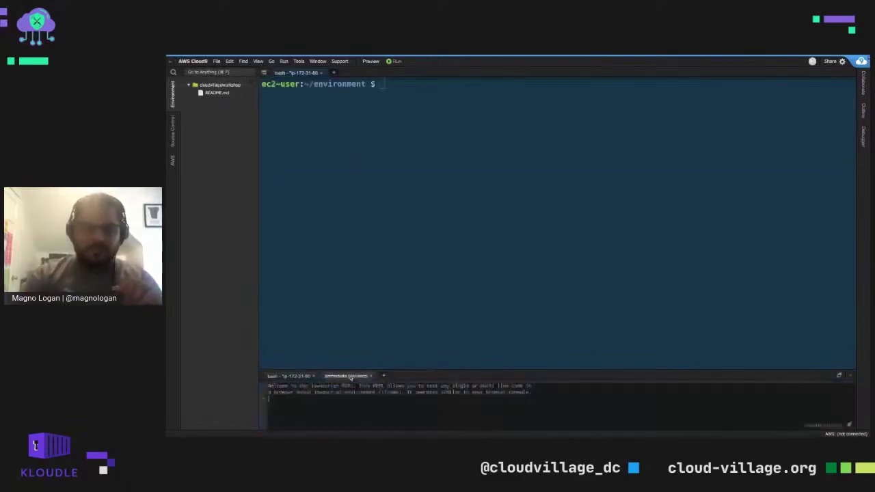
{"action": "left_click", "coordinate": [372, 376]}
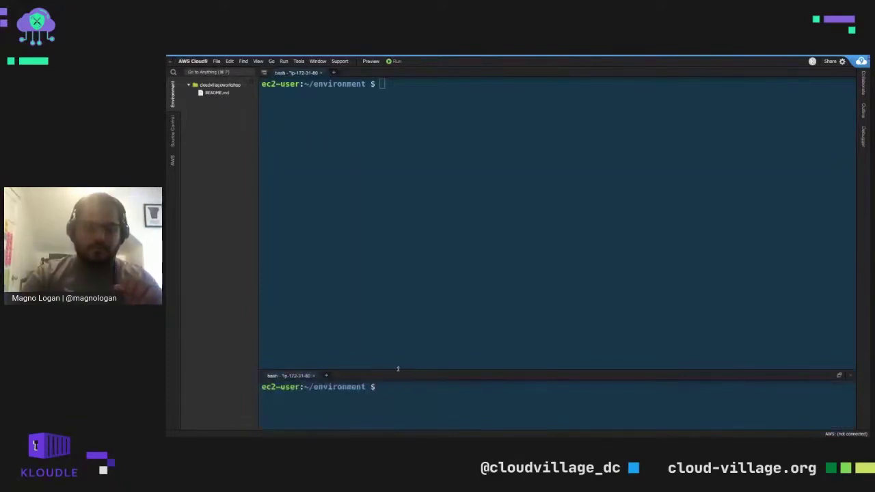
{"action": "left_click_drag", "start_coordinate": [398, 369], "coordinate": [398, 322]}
{"action": "left_click", "coordinate": [399, 121]}
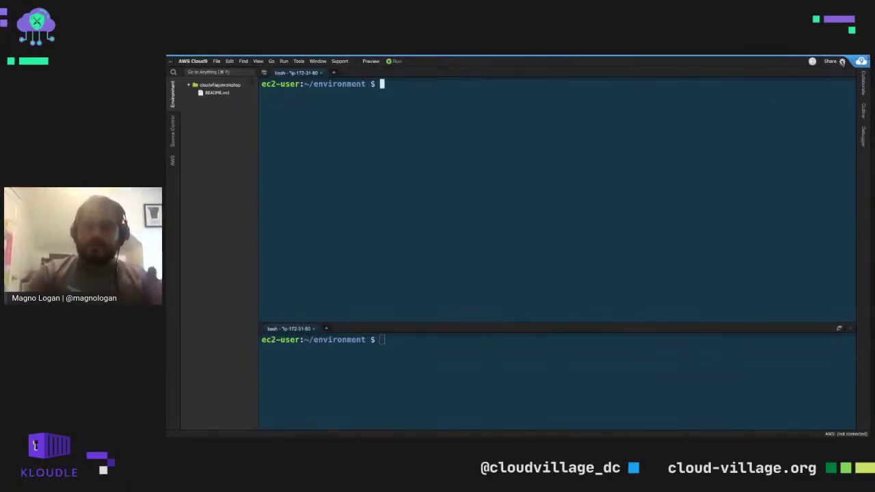
Step: View the environment's sharing options and dismiss them without inviting anyone
{"action": "left_click", "coordinate": [838, 61]}
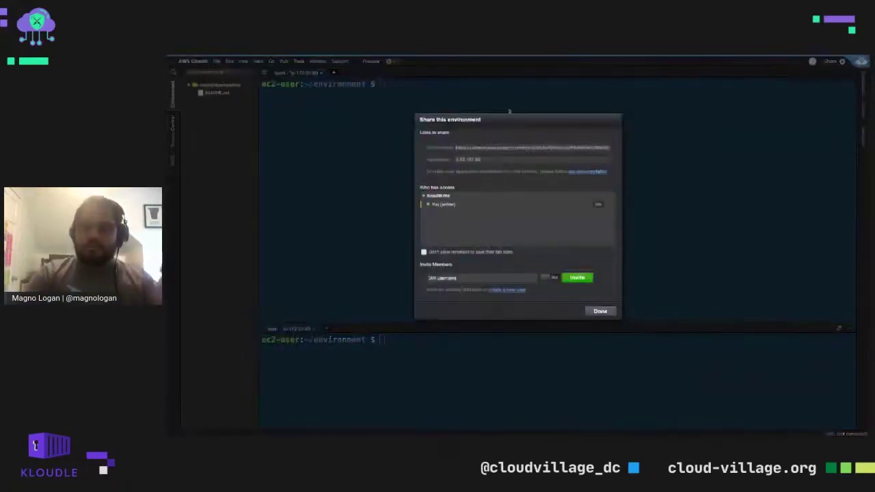
{"action": "key", "text": "Escape"}
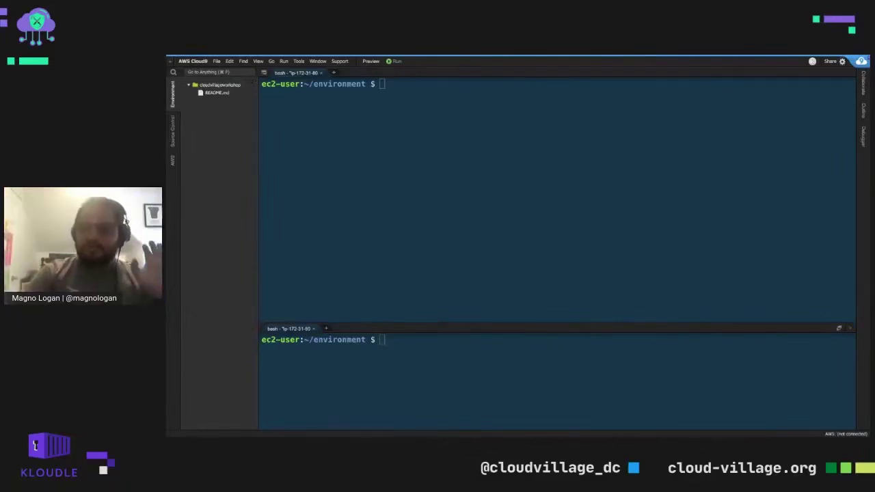
Step: Turn off AWS managed temporary credentials in the environment's AWS settings and close the preferences
{"action": "key", "text": "super+comma"}
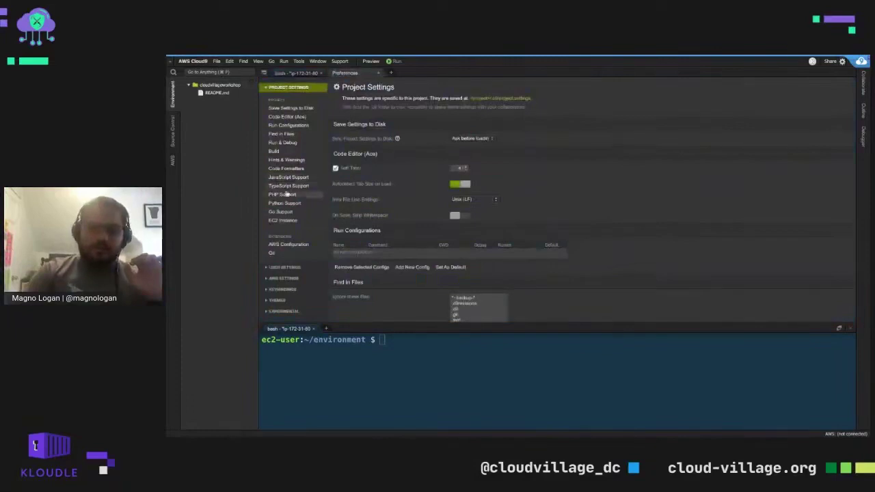
{"action": "left_click", "coordinate": [286, 246]}
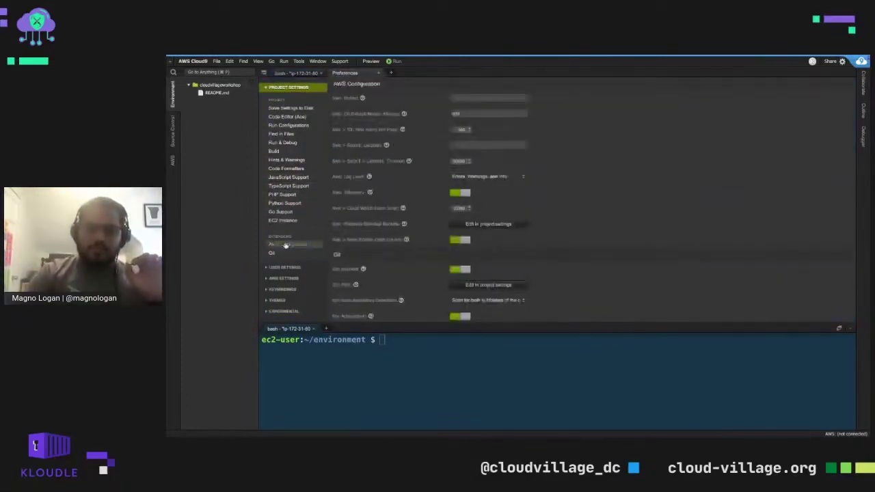
{"action": "left_click", "coordinate": [286, 279]}
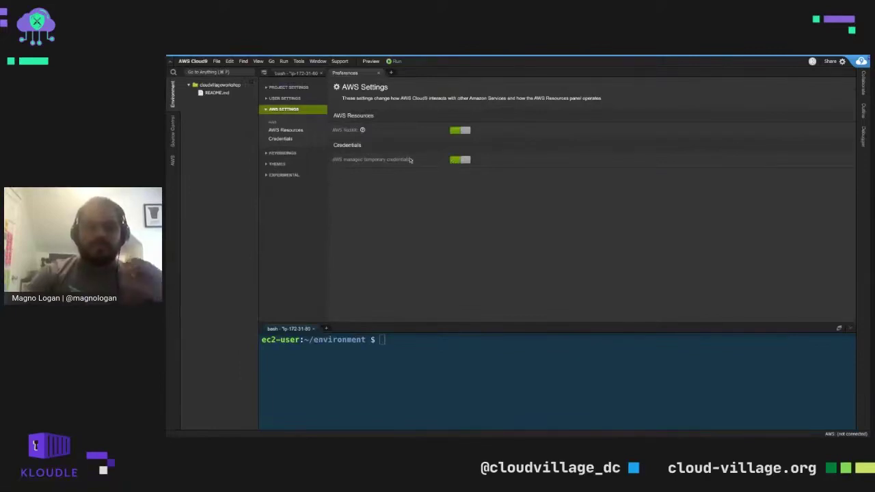
{"action": "left_click", "coordinate": [460, 160]}
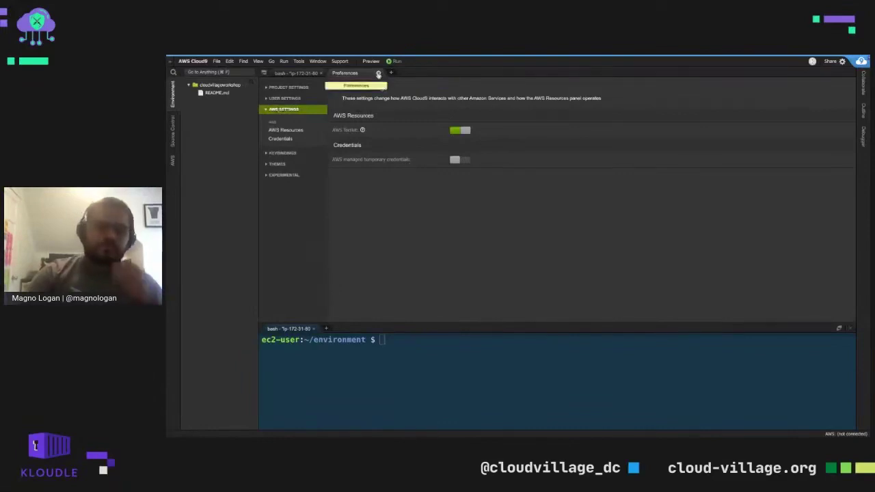
{"action": "left_click", "coordinate": [378, 74]}
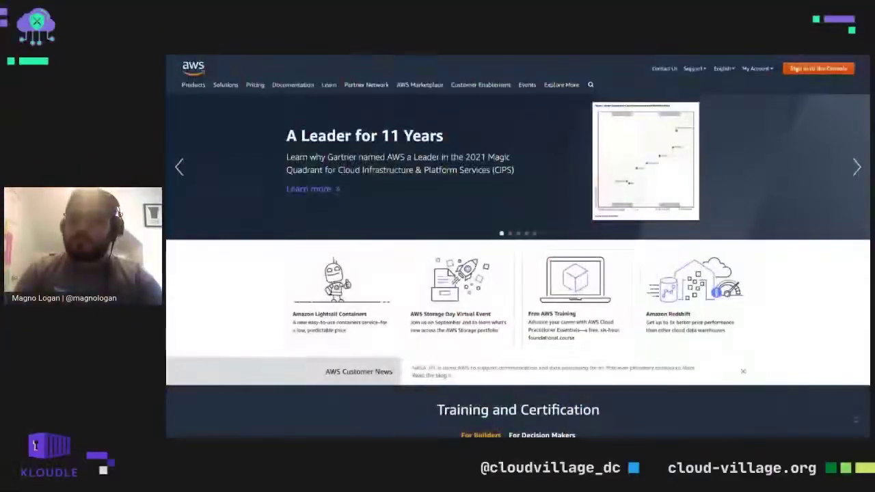
Step: Sign in to the AWS console, find the IAM service, and open its list of roles
{"action": "left_click", "coordinate": [793, 68]}
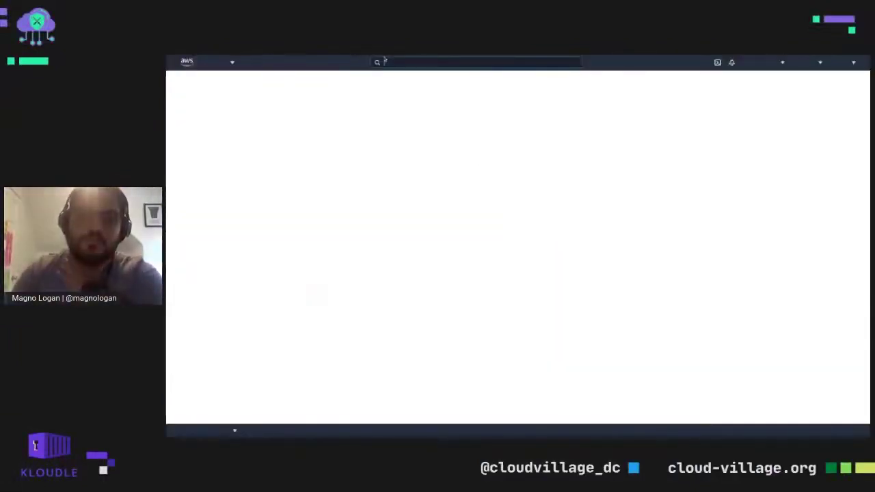
{"action": "left_click", "coordinate": [433, 63]}
{"action": "type", "text": "iAM"}
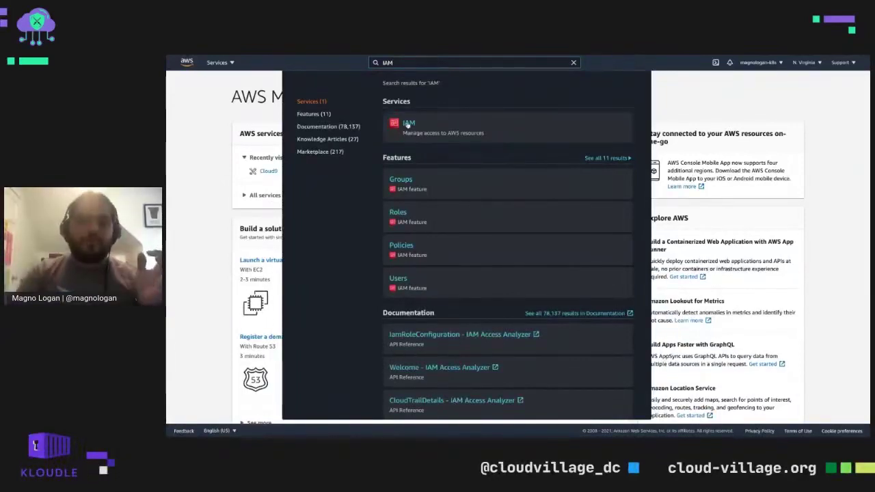
{"action": "left_click", "coordinate": [413, 121]}
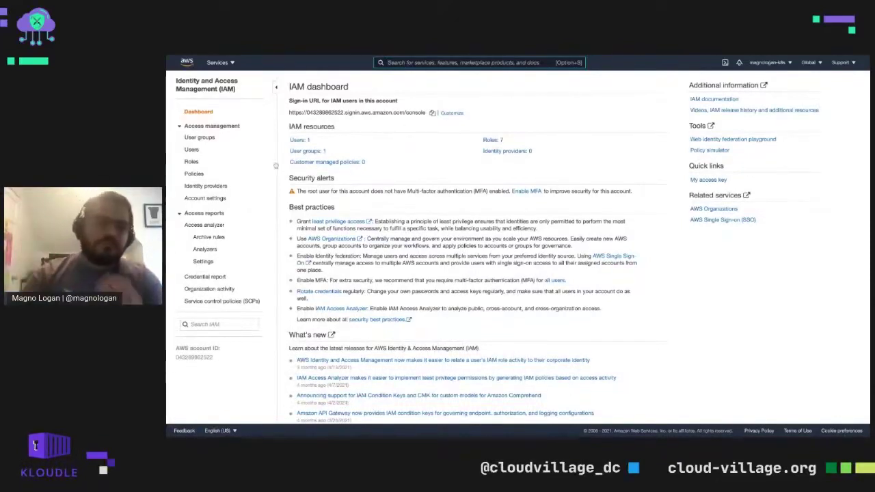
{"action": "left_click", "coordinate": [192, 162]}
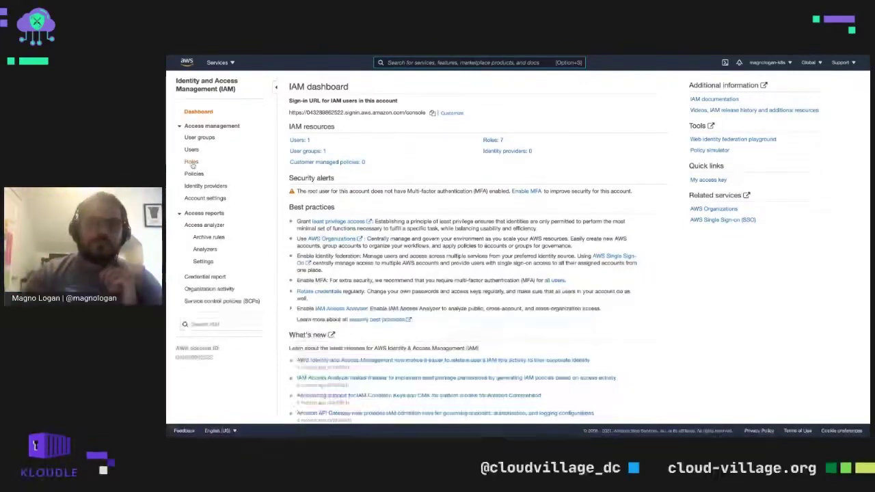
{"action": "left_click", "coordinate": [415, 63]}
{"action": "type", "text": "IAM"}
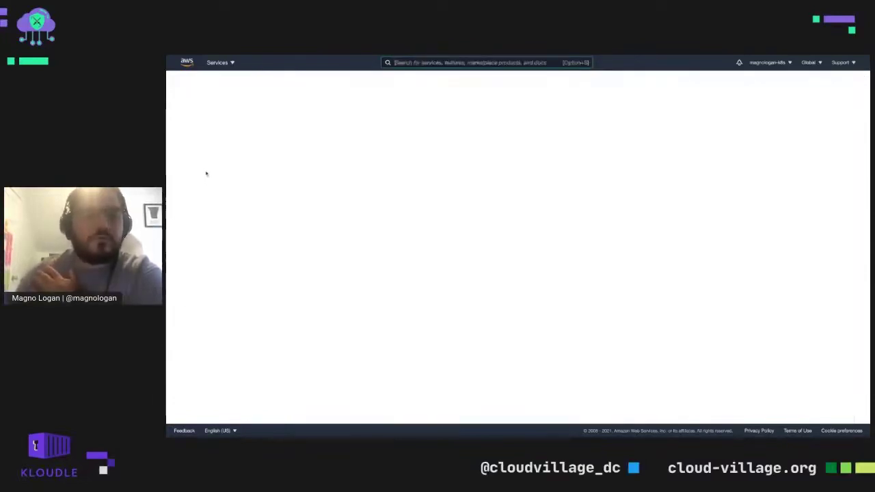
{"action": "left_click", "coordinate": [191, 162]}
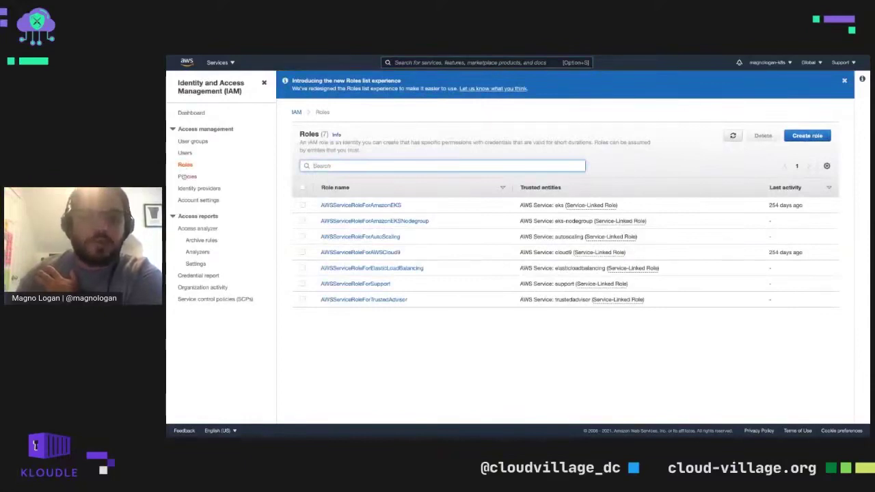
Step: Start a new role for an AWS service, choose the EC2 use case, and proceed to permissions
{"action": "left_click", "coordinate": [584, 91]}
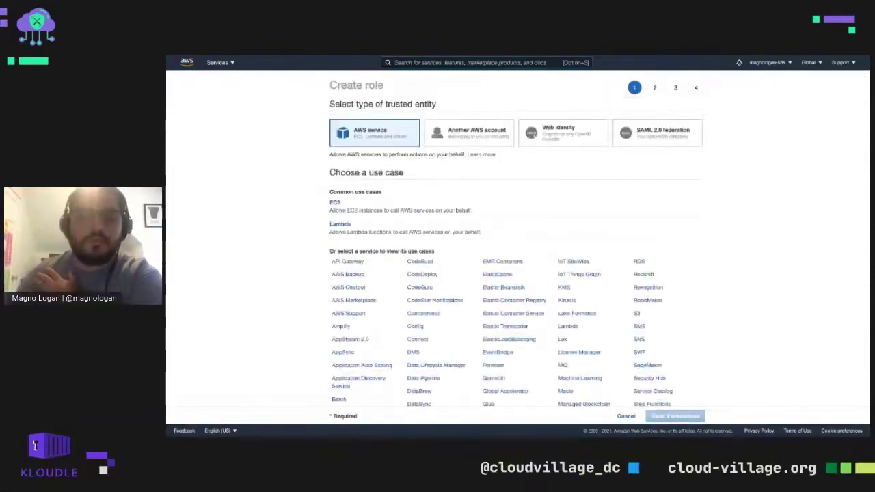
{"action": "scroll", "coordinate": [379, 139], "scroll_direction": "down", "scroll_amount": 1}
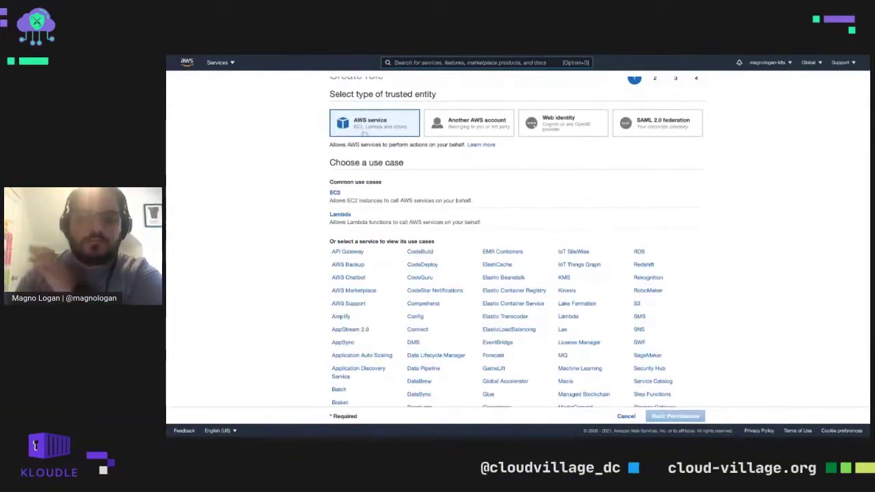
{"action": "scroll", "coordinate": [345, 157], "scroll_direction": "down", "scroll_amount": 1}
{"action": "left_click", "coordinate": [356, 179]}
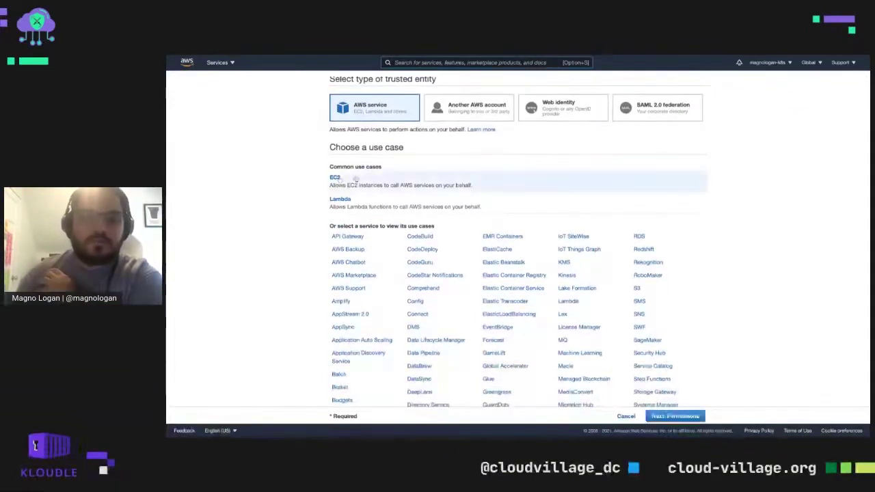
{"action": "scroll", "coordinate": [438, 198], "scroll_direction": "down", "scroll_amount": 4}
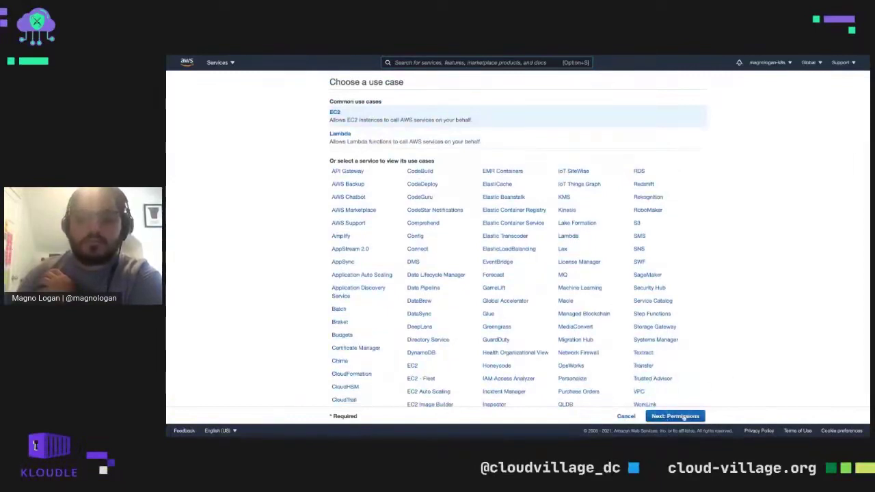
{"action": "left_click", "coordinate": [683, 418]}
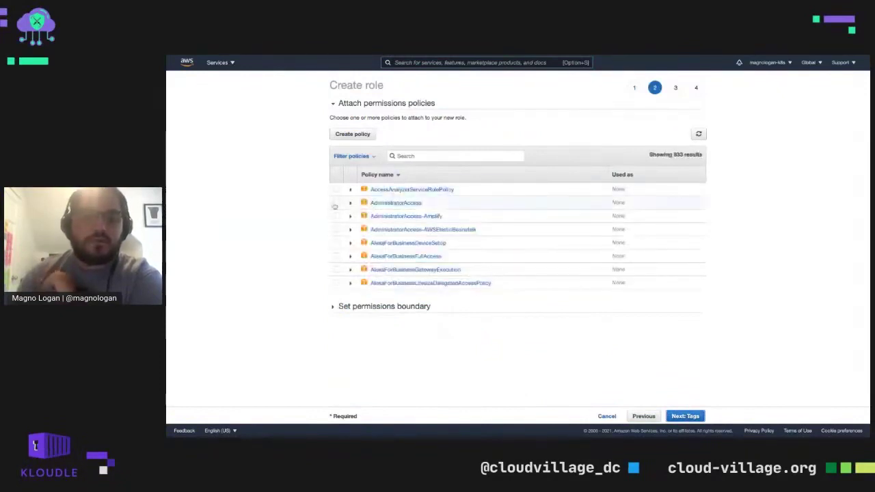
Step: Attach the AdministratorAccess policy to the new role and proceed to the review without adding tags
{"action": "left_click", "coordinate": [335, 203]}
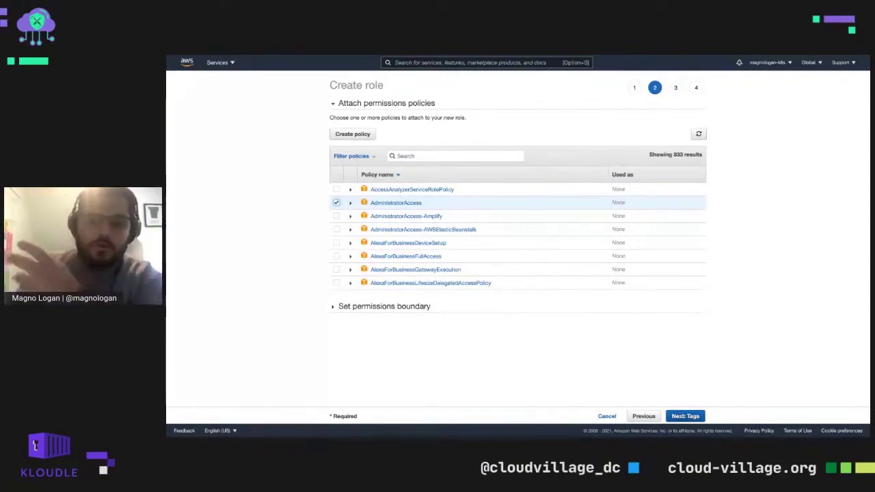
{"action": "left_click", "coordinate": [685, 416]}
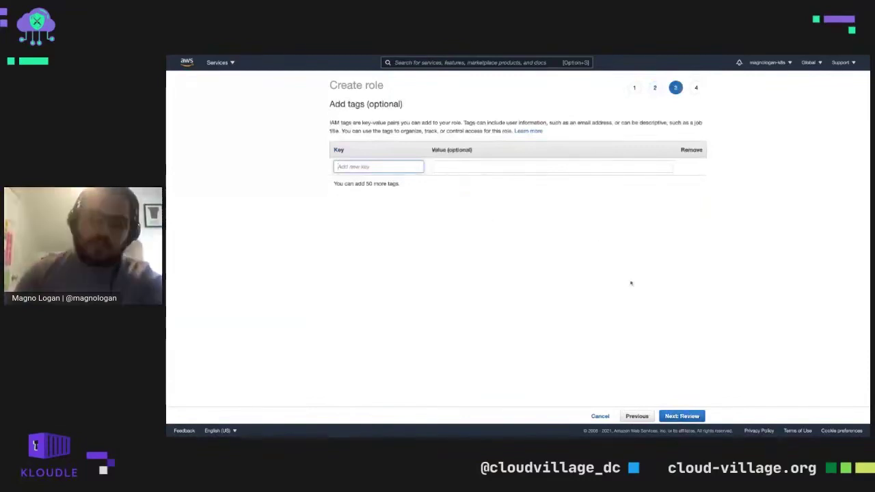
{"action": "left_click", "coordinate": [682, 416]}
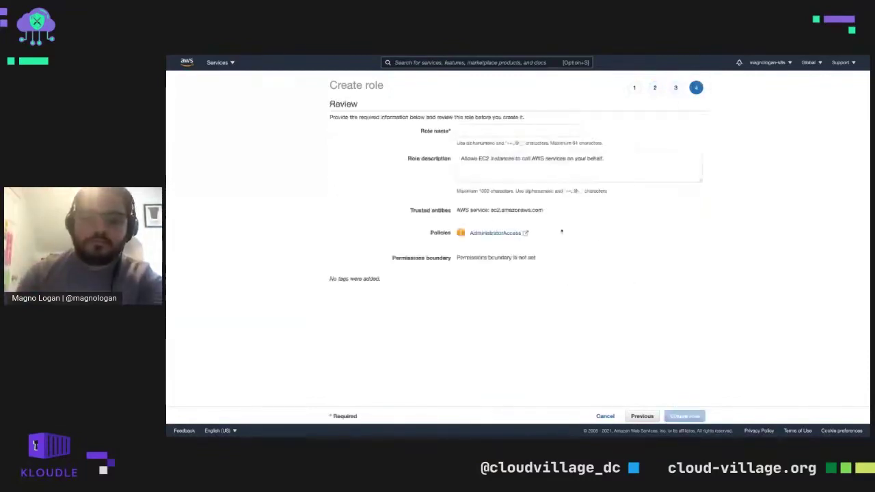
Step: Name the role Cloud9InstanceRole and create it
{"action": "left_click", "coordinate": [528, 130]}
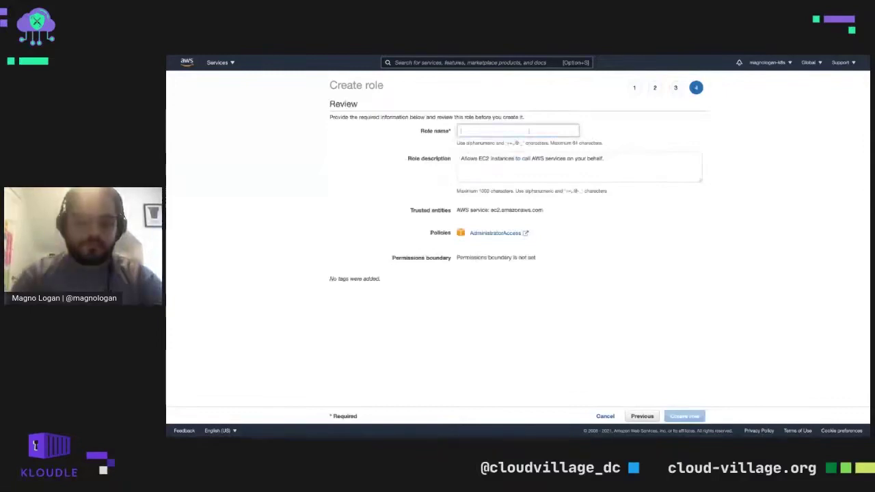
{"action": "type", "text": "C8I"}
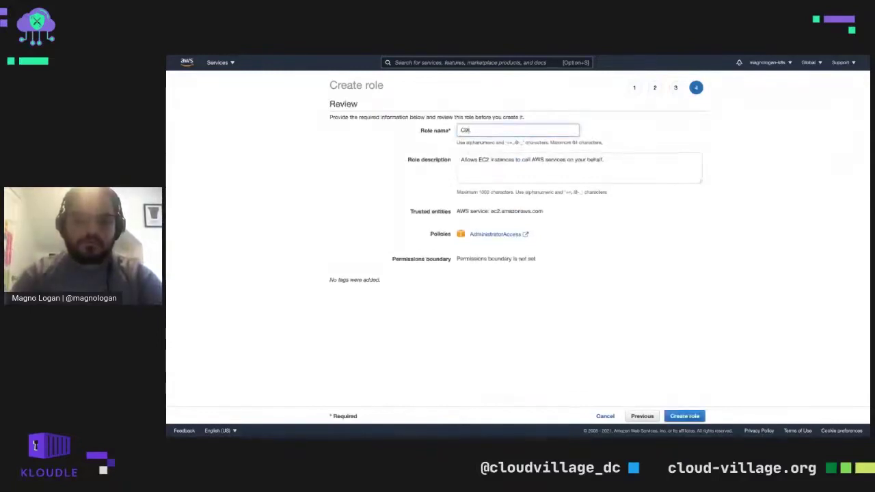
{"action": "key", "text": "BackSpace"}
{"action": "type", "text": "loud"}
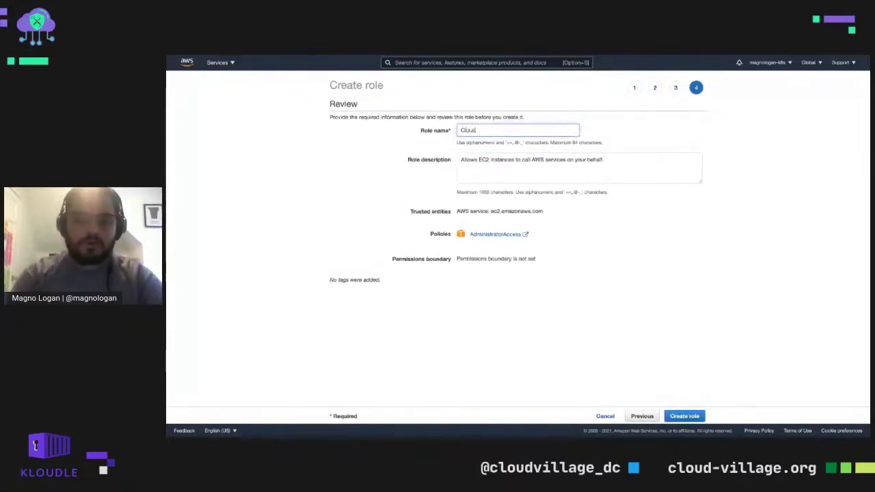
{"action": "type", "text": "Miners"}
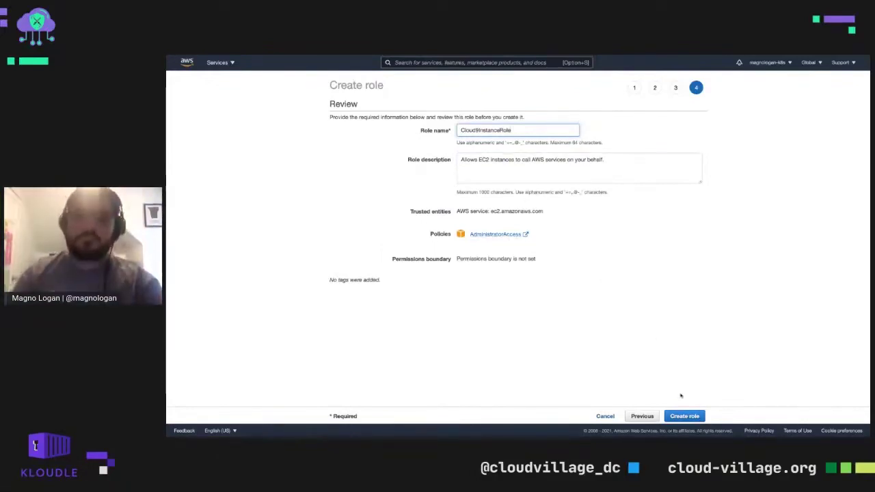
{"action": "left_click", "coordinate": [684, 416]}
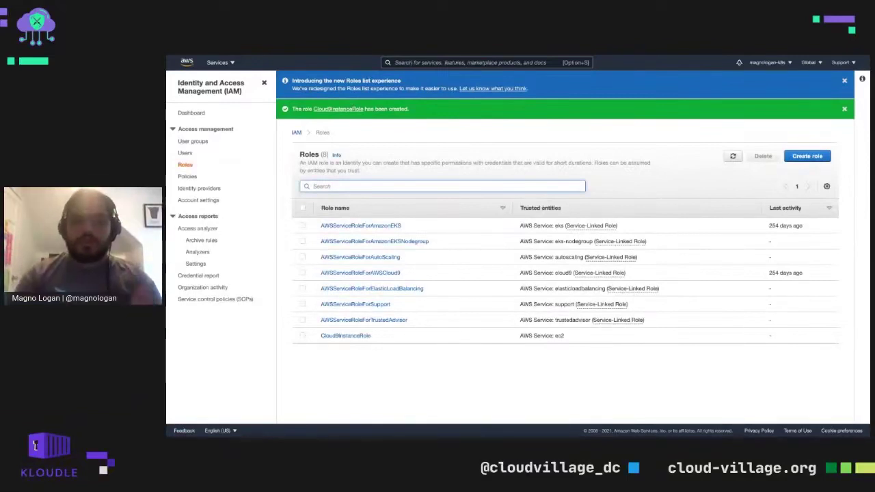
Step: Search the AWS services for EC2 and open the EC2 dashboard
{"action": "key", "text": "alt+s"}
{"action": "type", "text": "E"}
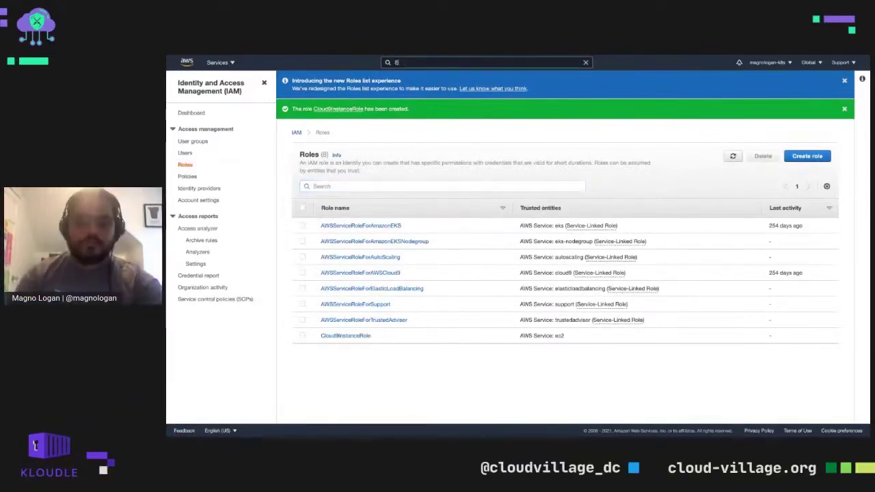
{"action": "type", "text": "C2"}
{"action": "mouse_move", "coordinate": [421, 124]}
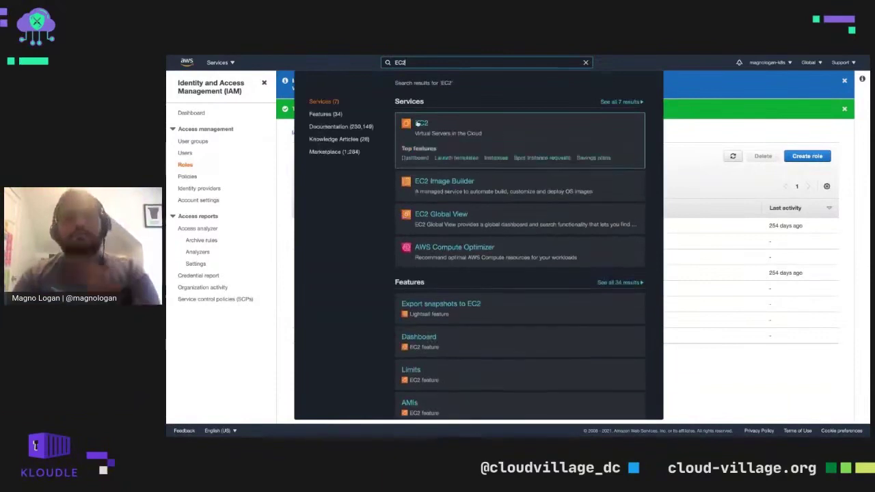
{"action": "left_click", "coordinate": [421, 124]}
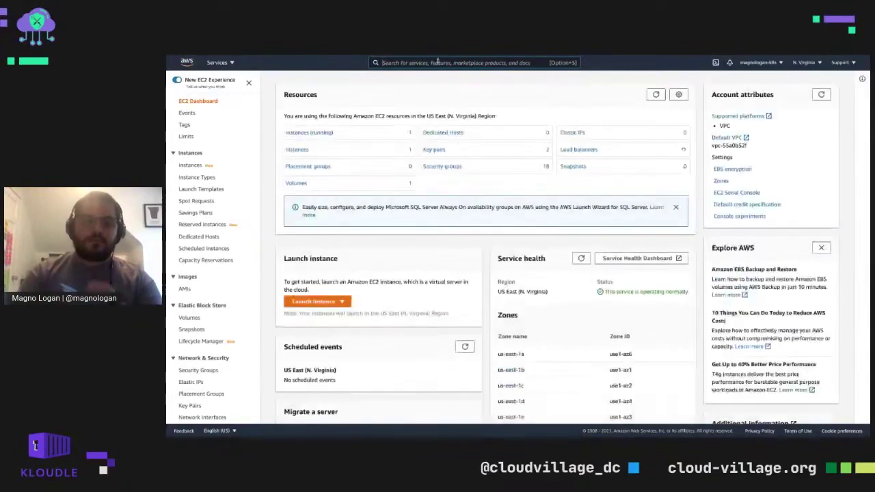
Step: View the list of available AWS regions and dismiss it without switching region
{"action": "left_click", "coordinate": [431, 62]}
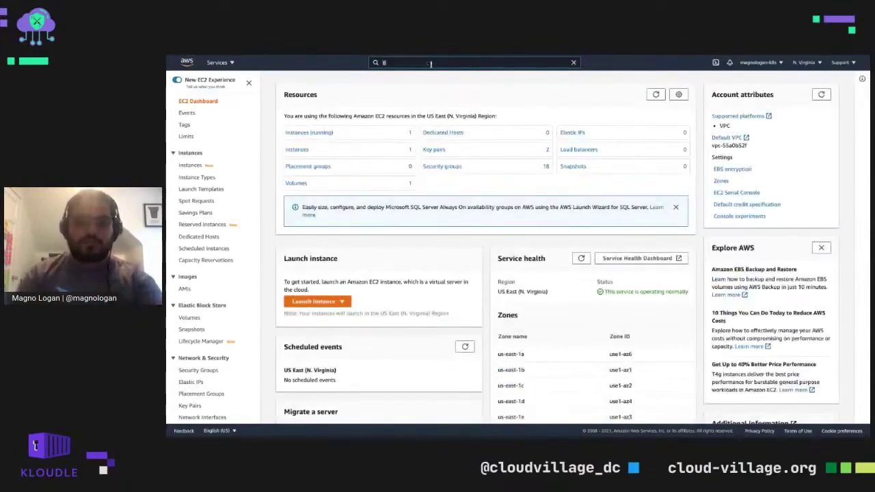
{"action": "type", "text": "E"}
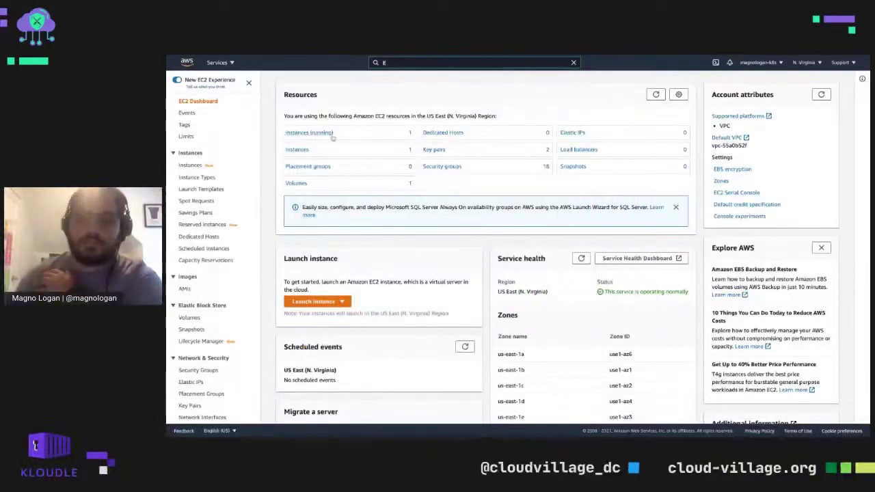
{"action": "left_click", "coordinate": [813, 62]}
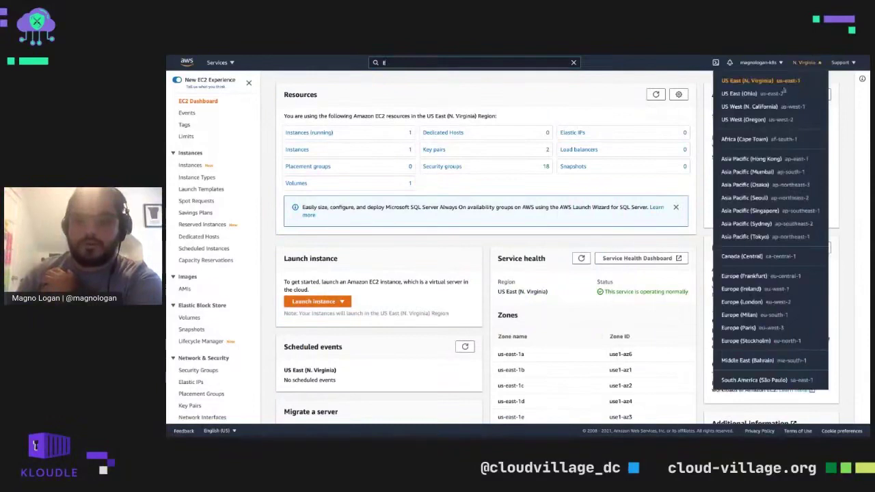
{"action": "left_click", "coordinate": [543, 95]}
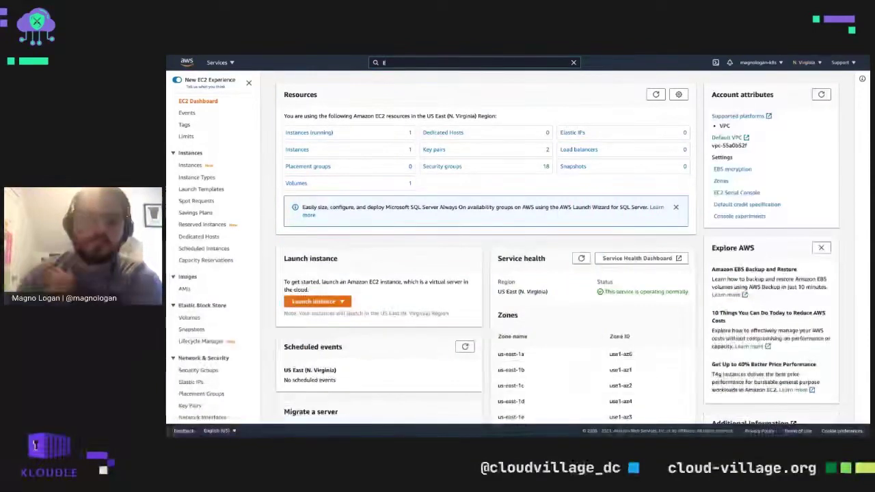
Step: Select the running aws-cloud9-cloudvillageworkshop instance in EC2 and open its Modify IAM role page
{"action": "left_click", "coordinate": [334, 133]}
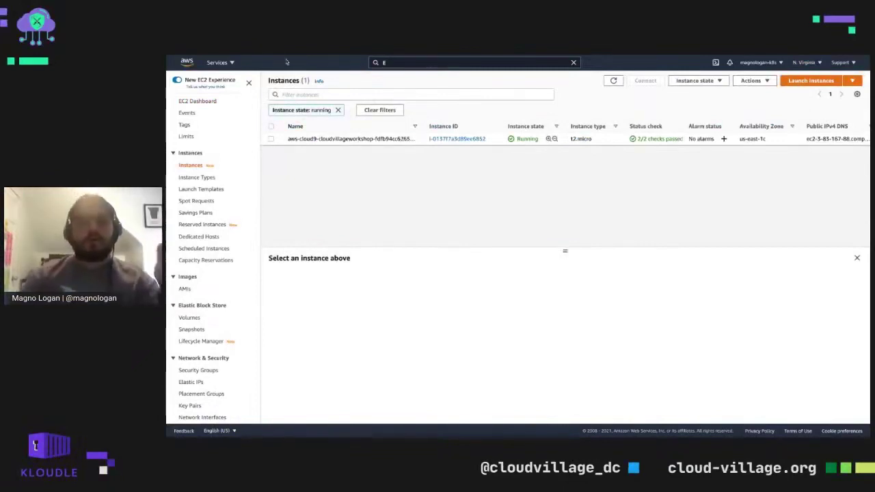
{"action": "left_click", "coordinate": [270, 139]}
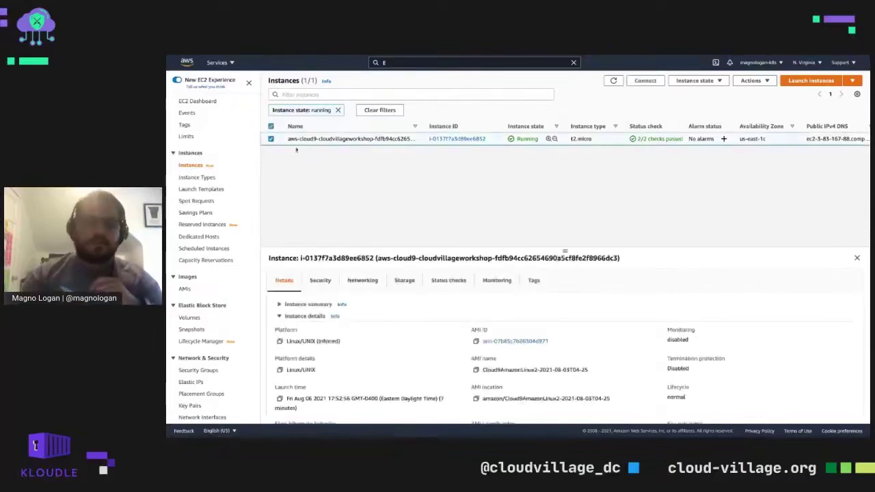
{"action": "left_click", "coordinate": [695, 81]}
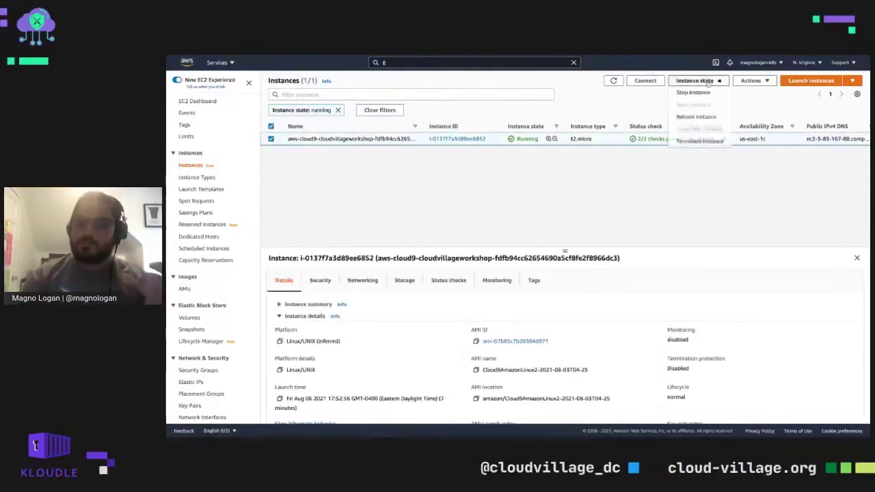
{"action": "left_click", "coordinate": [758, 81]}
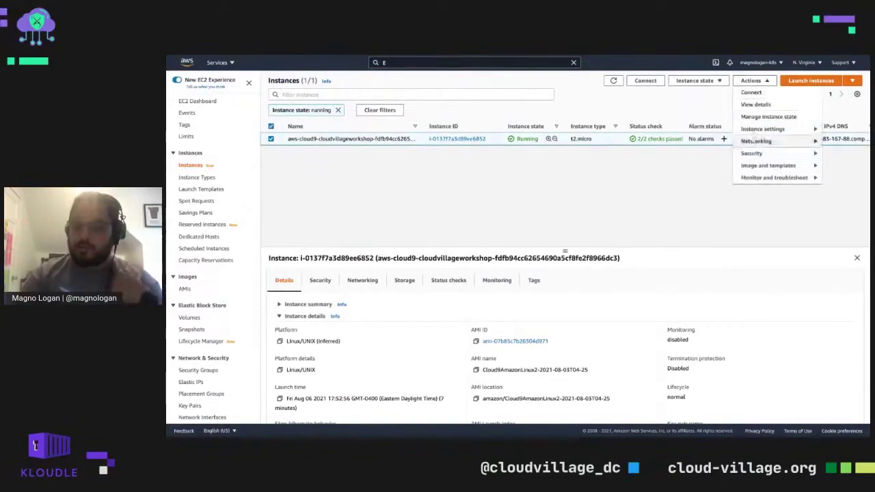
{"action": "mouse_move", "coordinate": [751, 155]}
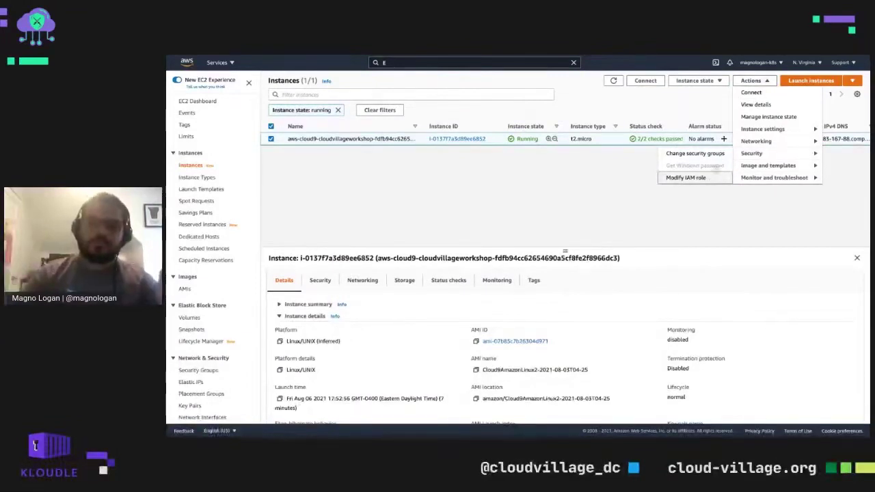
{"action": "left_click", "coordinate": [752, 80]}
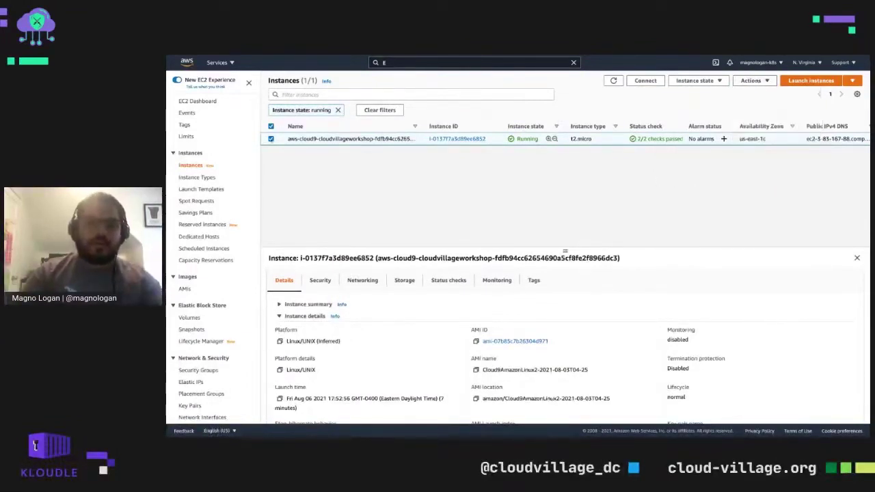
{"action": "left_click", "coordinate": [751, 81]}
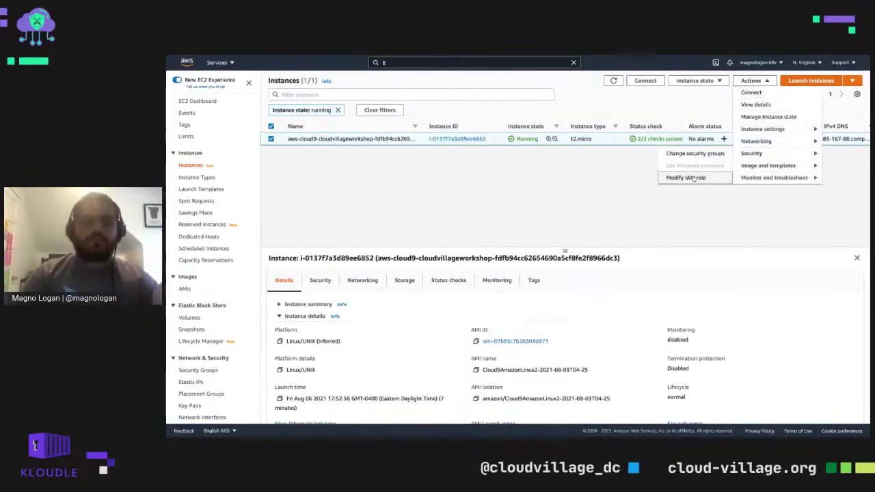
{"action": "left_click", "coordinate": [693, 178]}
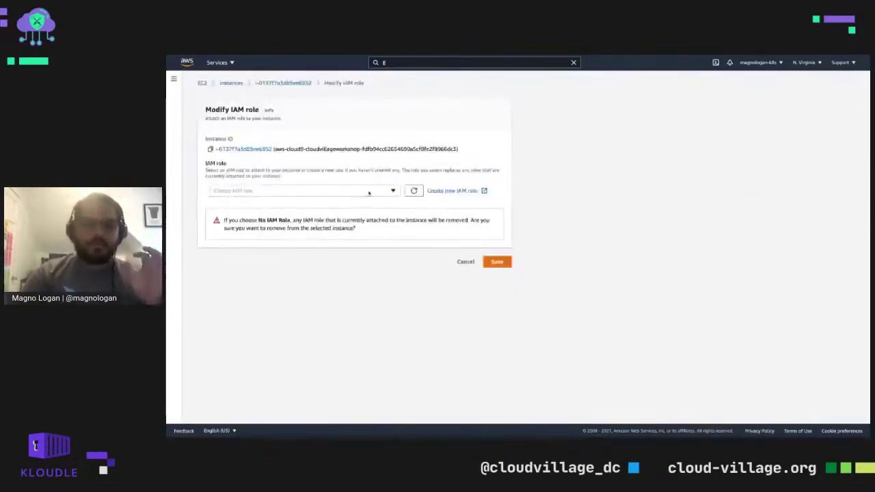
Step: Attach the Cloud9InstanceRole IAM role to the instance, save it, and highlight the text of the resulting notification
{"action": "left_click", "coordinate": [369, 193]}
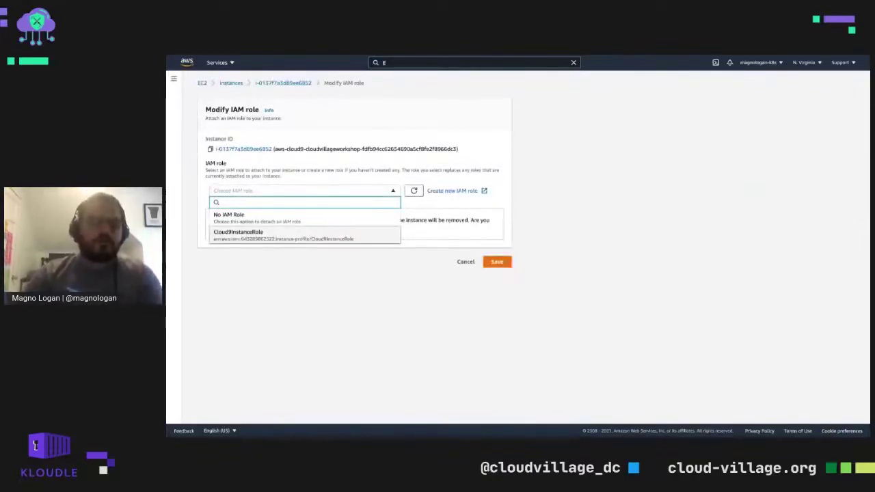
{"action": "left_click", "coordinate": [307, 235]}
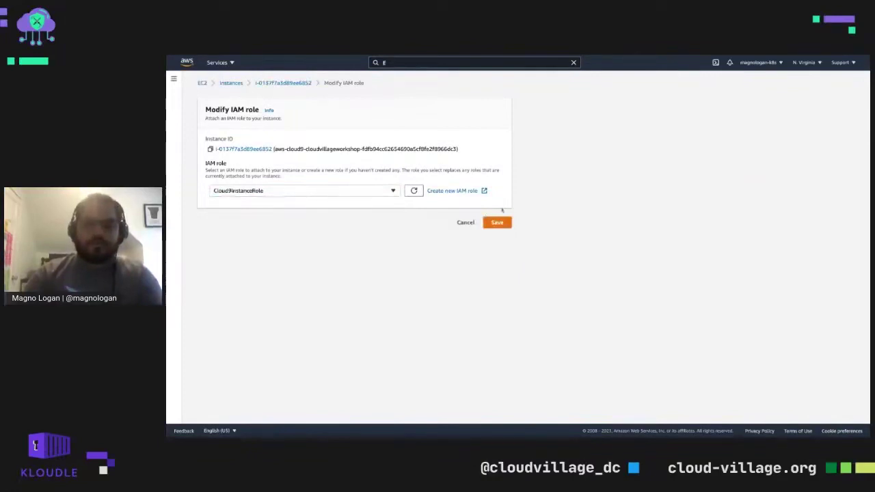
{"action": "left_click", "coordinate": [497, 223]}
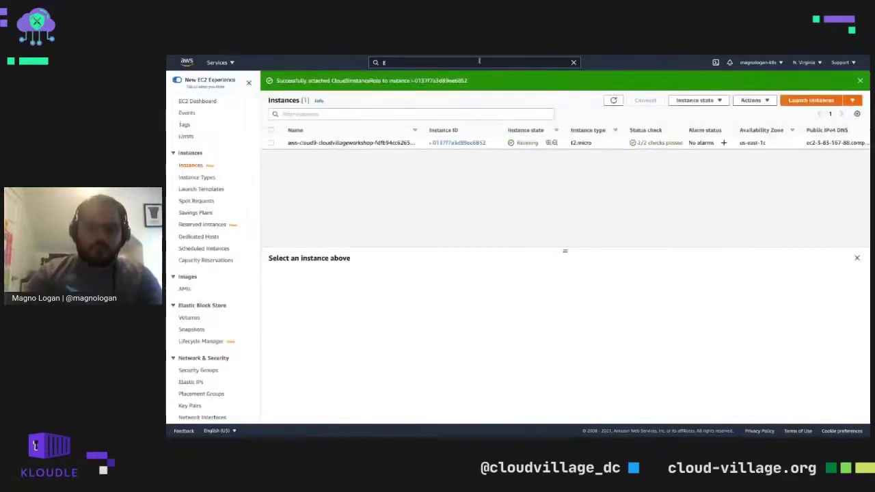
{"action": "left_click_drag", "start_coordinate": [276, 81], "coordinate": [318, 81]}
{"action": "left_click", "coordinate": [327, 82]}
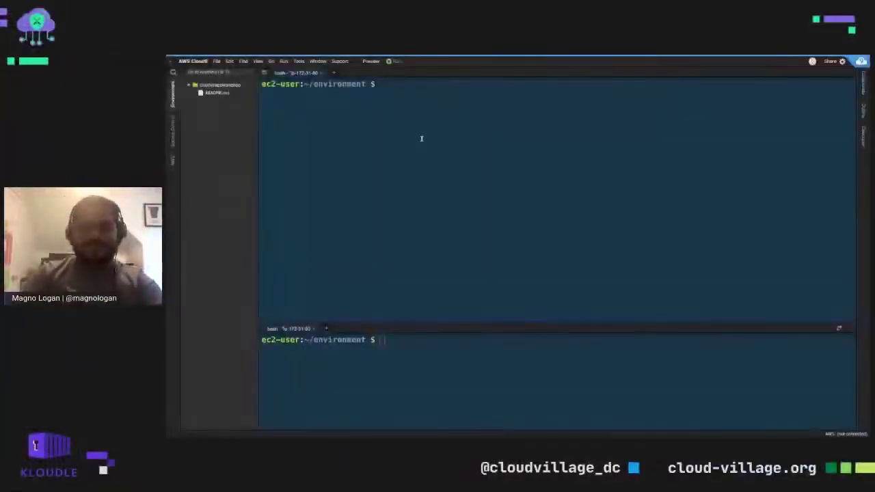
Step: Switch to the Cloud9 environment and check the AWS managed temporary credentials setting in the AWS Settings preferences
{"action": "left_click", "coordinate": [421, 139]}
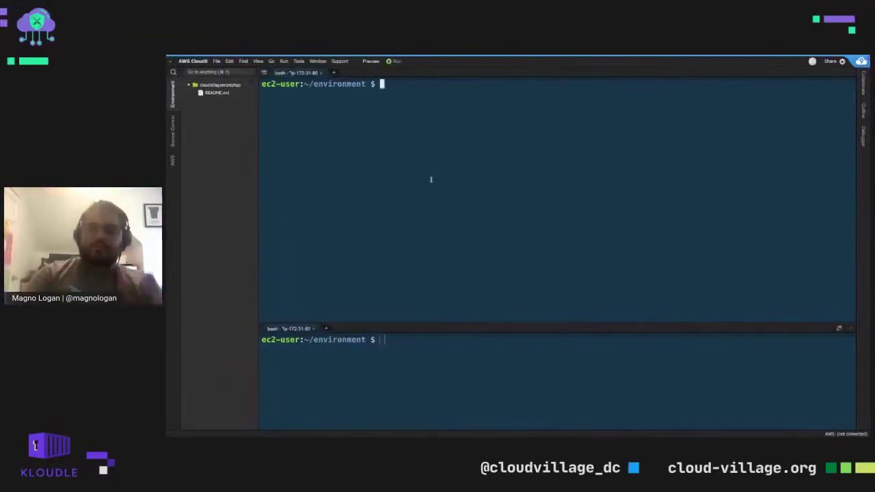
{"action": "left_click", "coordinate": [840, 62]}
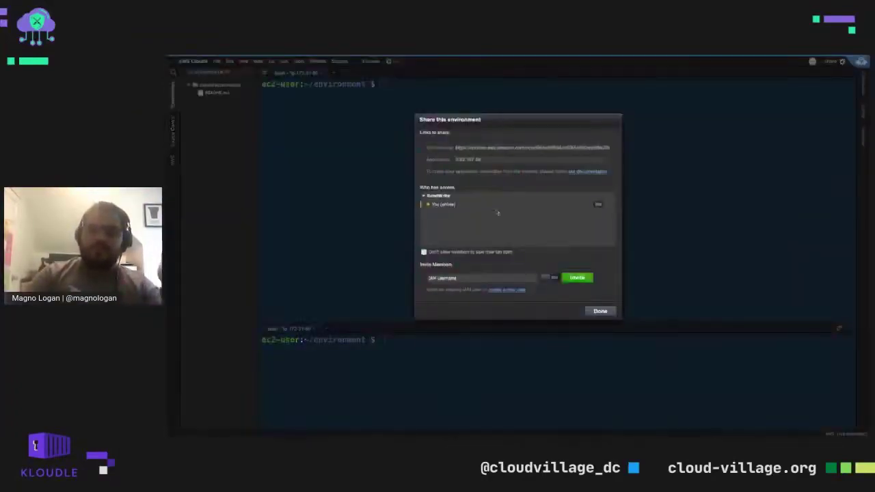
{"action": "left_click", "coordinate": [598, 112]}
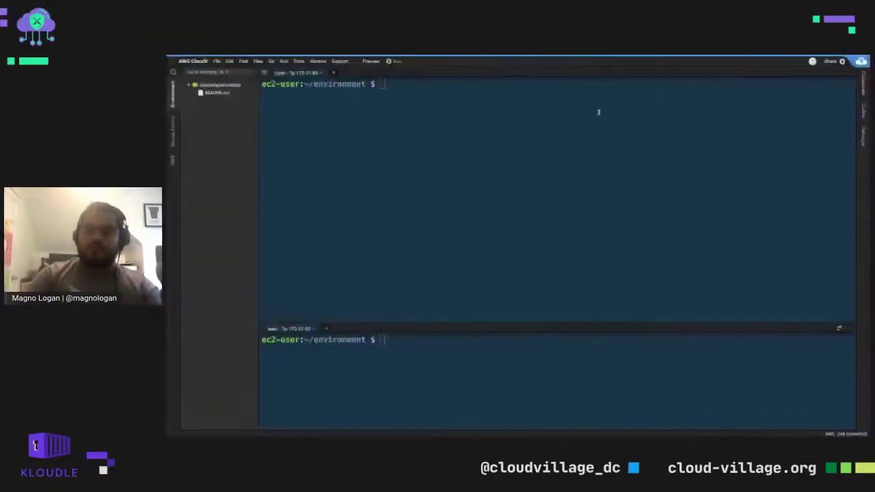
{"action": "left_click", "coordinate": [842, 61]}
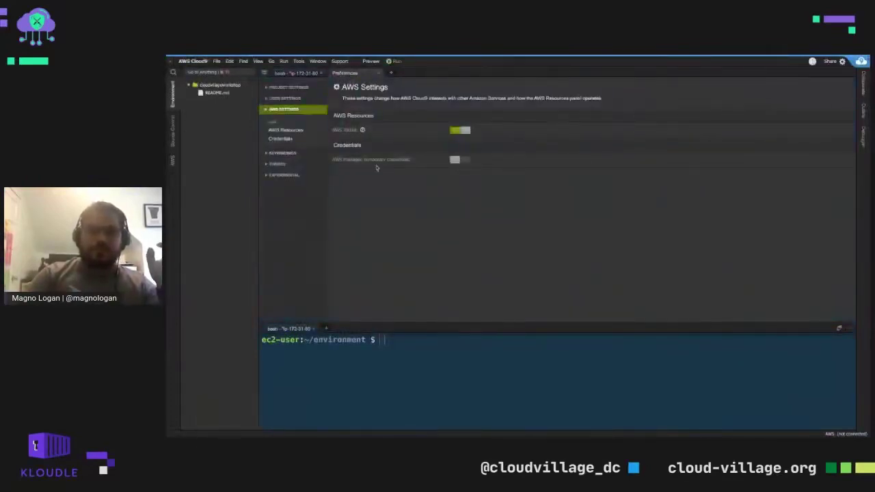
Step: Clone the workshop author's k8ssec101workshop GitHub repository into ~/environment with git clone in the terminal
{"action": "left_click", "coordinate": [287, 73]}
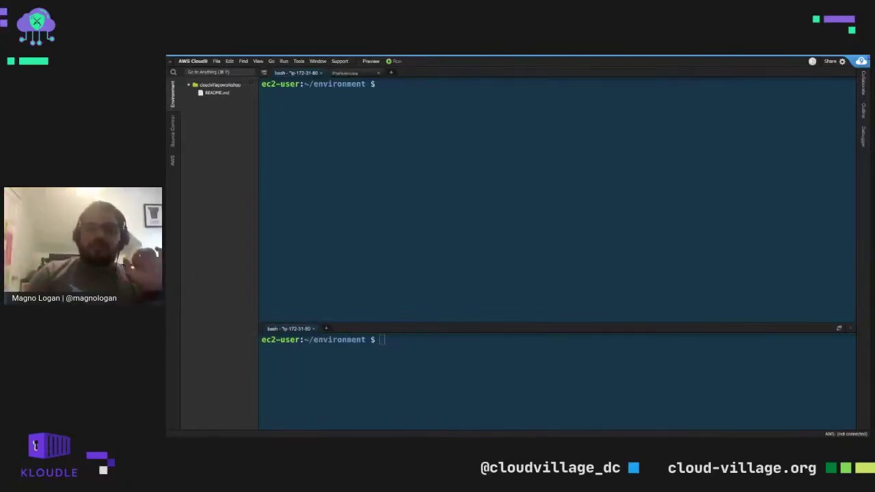
{"action": "type", "text": "git clone"}
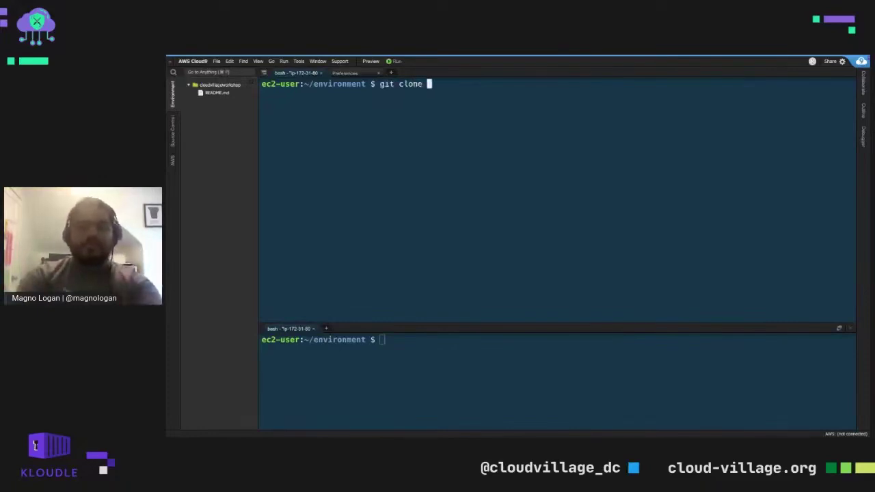
{"action": "type", "text": "https://github.com/magnologan/k8ssec101workshop"}
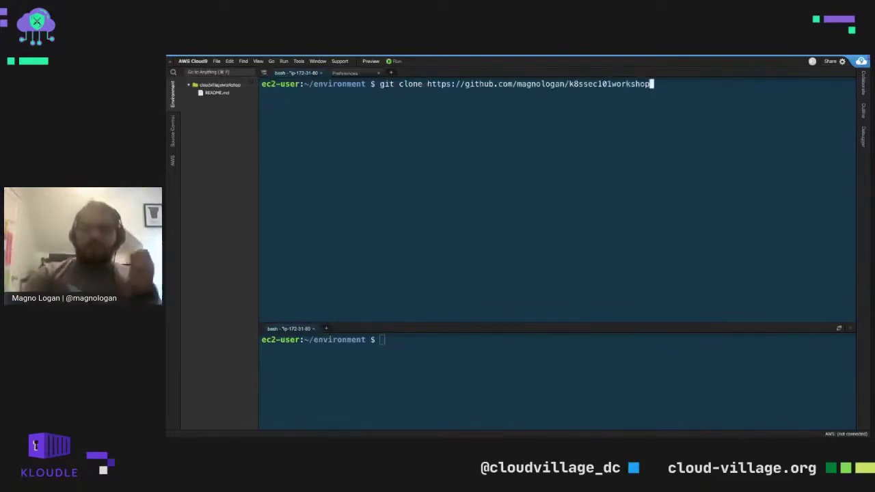
{"action": "key", "text": "Return"}
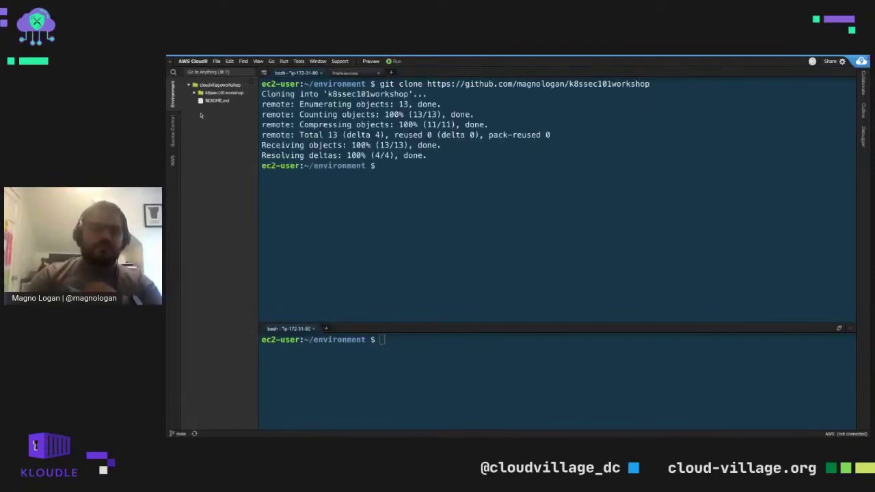
Step: Expand the k8ssec101workshop folder and open cluster_objects.yaml and eks-cluster.yaml in the editor
{"action": "left_click", "coordinate": [195, 92]}
{"action": "double_click", "coordinate": [220, 101]}
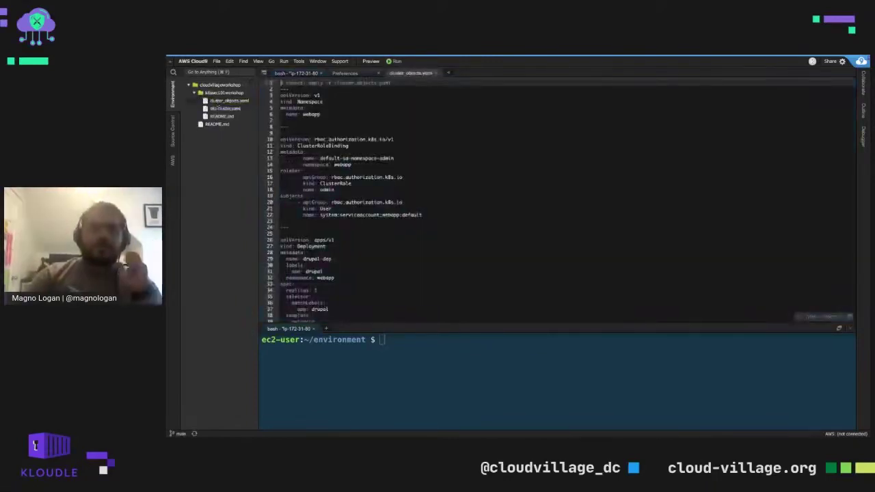
{"action": "double_click", "coordinate": [218, 109]}
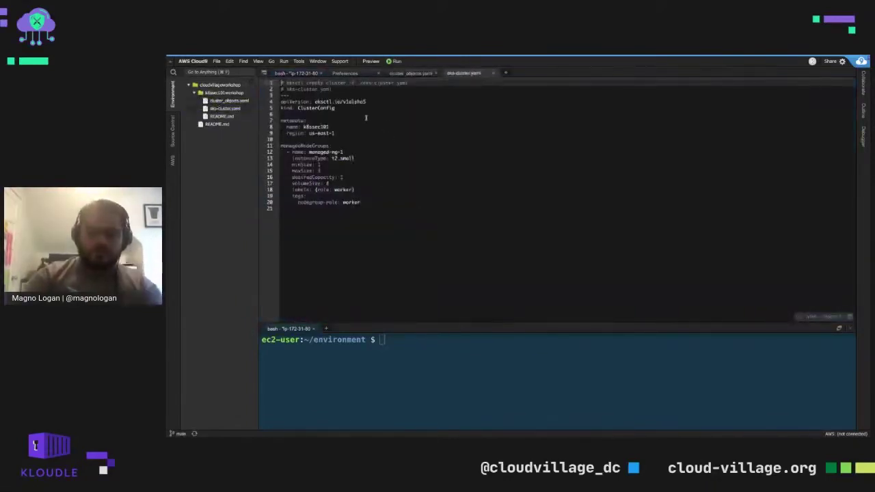
Step: Enlarge the editor's font size by six increments to make eks-cluster.yaml easier to read
{"action": "key", "text": "super+equal"}
{"action": "key", "text": "super+equal"}
{"action": "key", "text": "super+equal"}
{"action": "key", "text": "super+equal"}
{"action": "key", "text": "super+equal"}
{"action": "key", "text": "super+equal"}
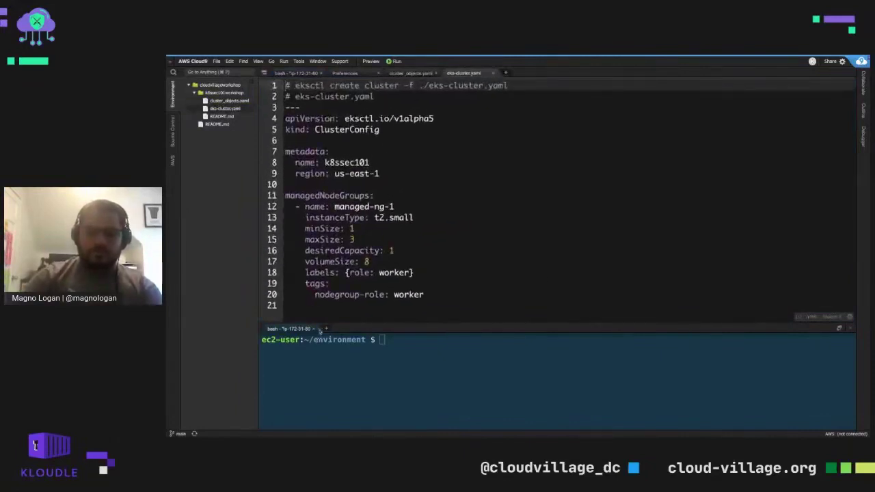
Step: Close the second bash terminal below the editor and collapse its empty pane
{"action": "left_click", "coordinate": [312, 330]}
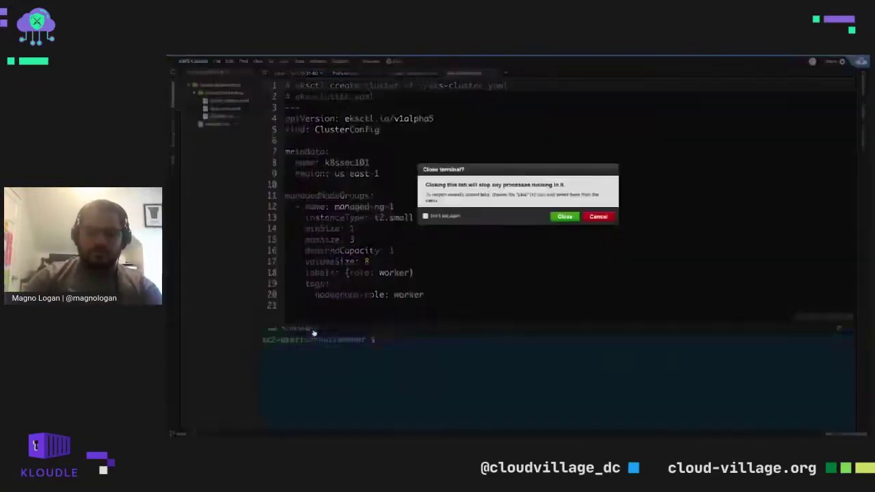
{"action": "left_click", "coordinate": [565, 216]}
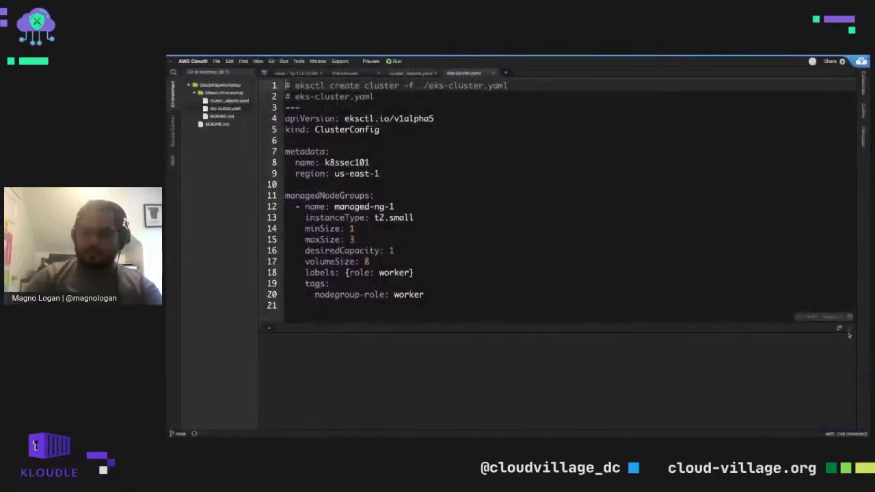
{"action": "left_click_drag", "start_coordinate": [850, 327], "coordinate": [850, 380]}
Step: Review cluster_objects.yaml and eks-cluster.yaml, and highlight the git clone command in the terminal
{"action": "left_click", "coordinate": [396, 73]}
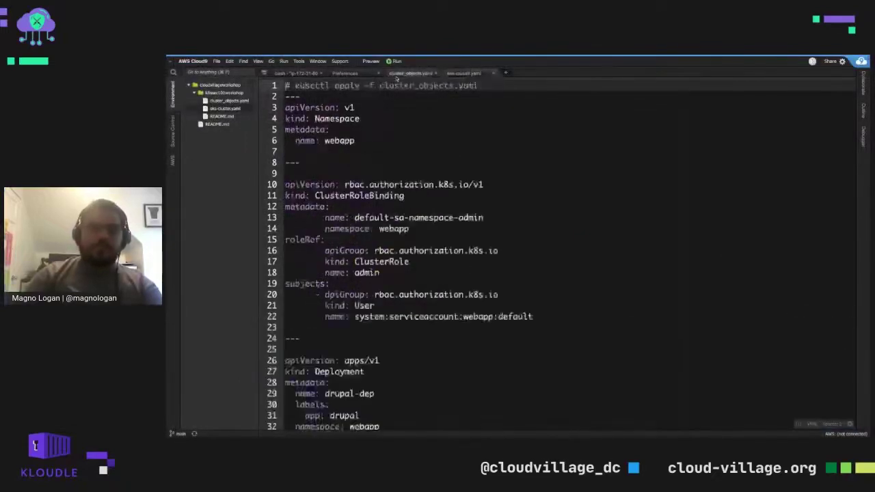
{"action": "left_click", "coordinate": [464, 73]}
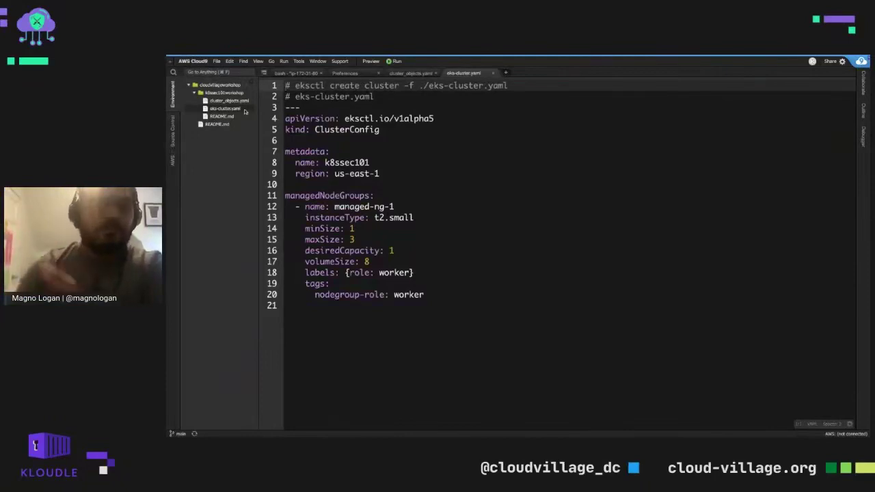
{"action": "left_click", "coordinate": [287, 74]}
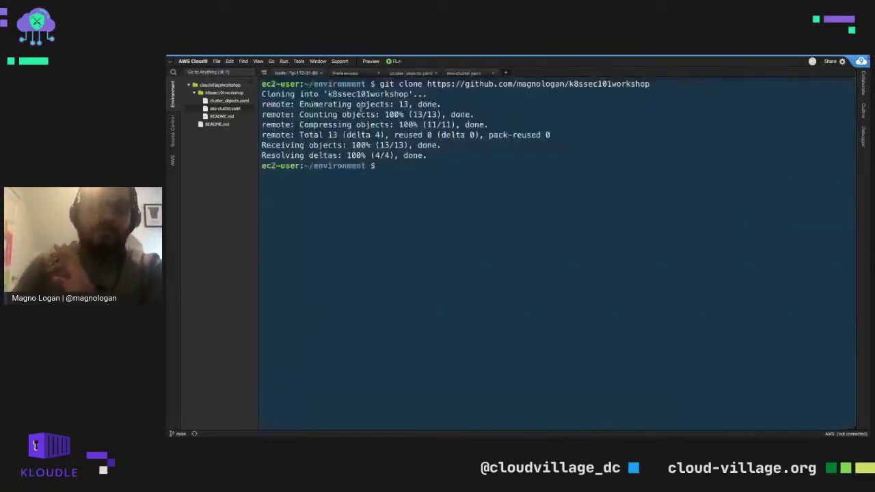
{"action": "left_click_drag", "start_coordinate": [380, 84], "coordinate": [650, 84]}
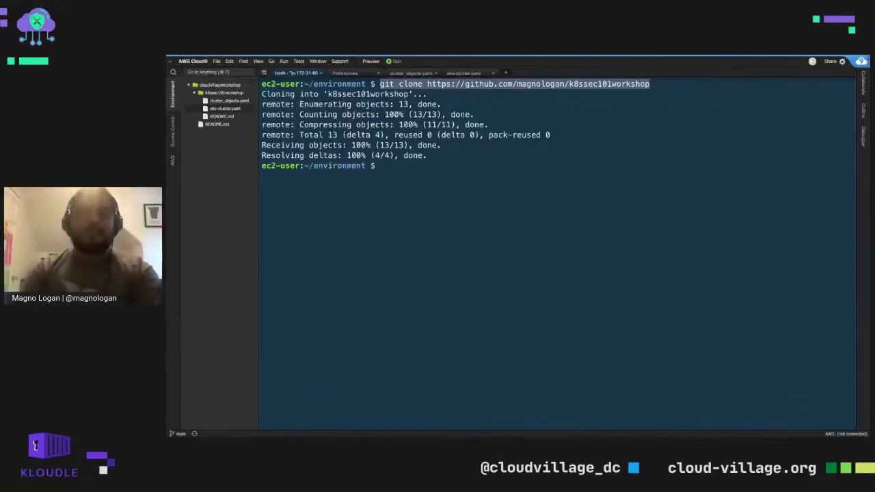
{"action": "type", "text": "kubectl"}
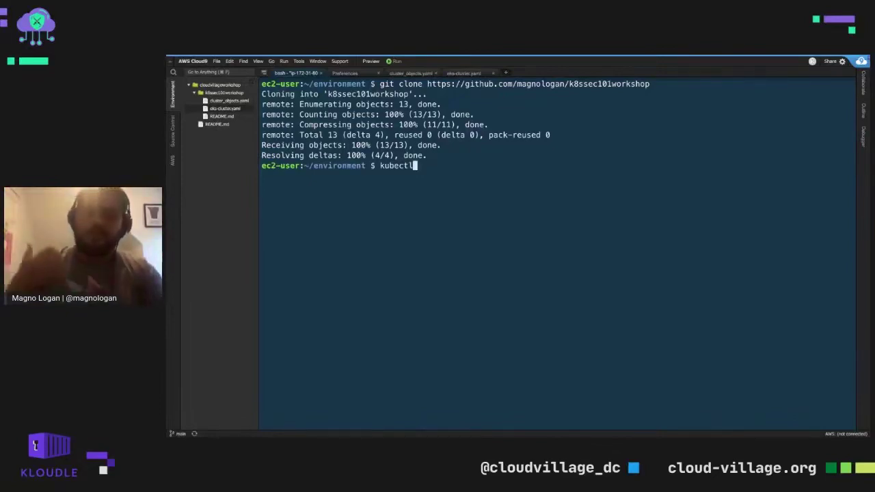
{"action": "key", "text": "Return"}
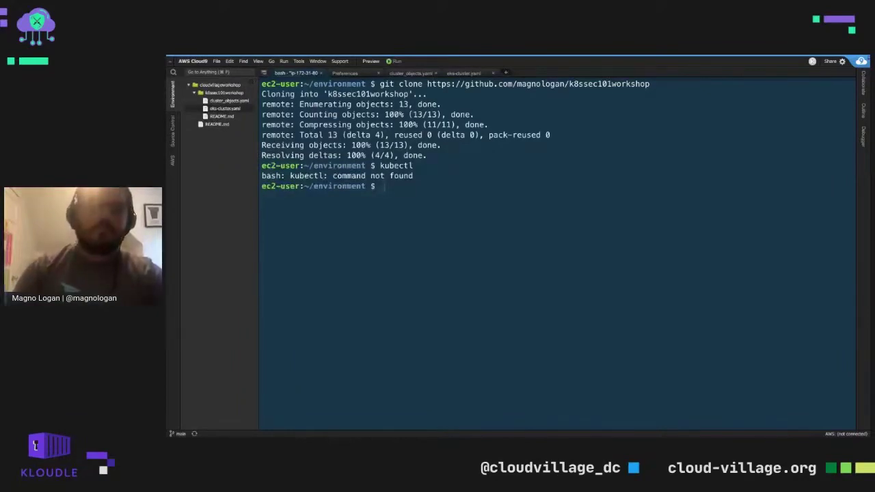
{"action": "type", "text": "sudo curl --silent --location -o /usr/local/bin/kubectl https://amazon-eks.s3-us-west-2.amazonaws.com/1.14.6/2019-08-22/bin/linux/amd64/kubectl"}
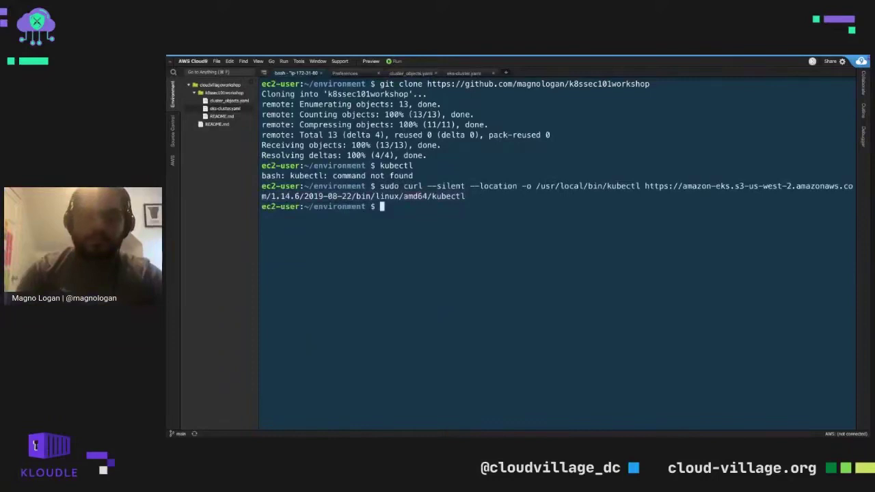
{"action": "key", "text": "Up"}
{"action": "key", "text": "Return"}
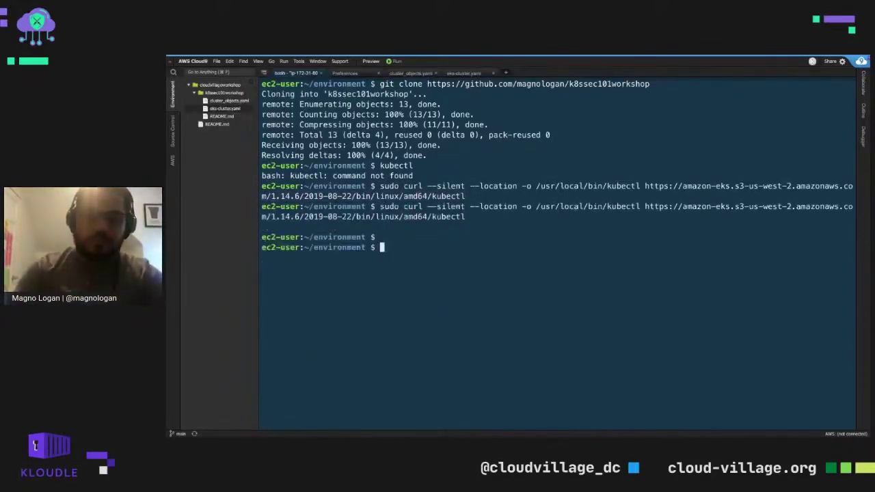
Step: Test the downloaded kubectl and make it executable with sudo chmod +x /usr/local/bin/kubectl
{"action": "type", "text": "kubectl"}
{"action": "key", "text": "Return"}
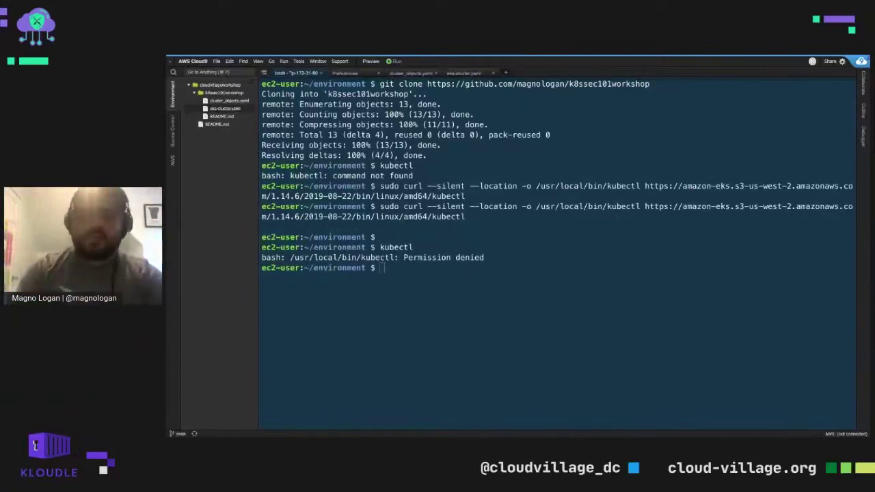
{"action": "type", "text": "sudo chmod +x /usr/local/bin/kubectl"}
{"action": "key", "text": "Return"}
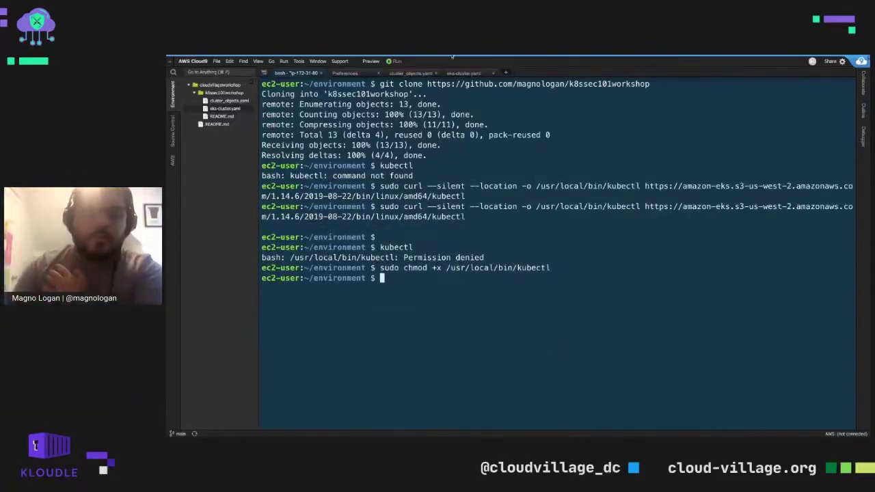
Step: Run kubectl without arguments and review its help output, highlighting the command and its description line
{"action": "key", "text": "Up"}
{"action": "key", "text": "Up"}
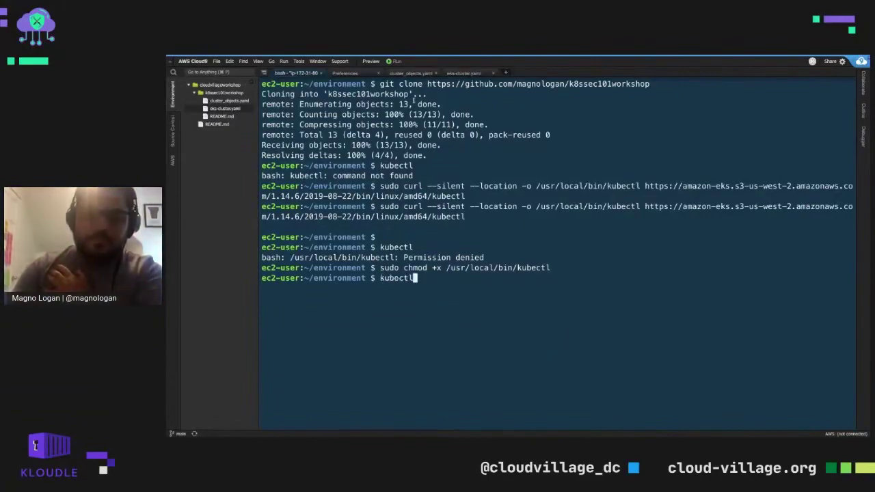
{"action": "key", "text": "Return"}
{"action": "scroll", "coordinate": [557, 253], "scroll_direction": "up", "scroll_amount": 6}
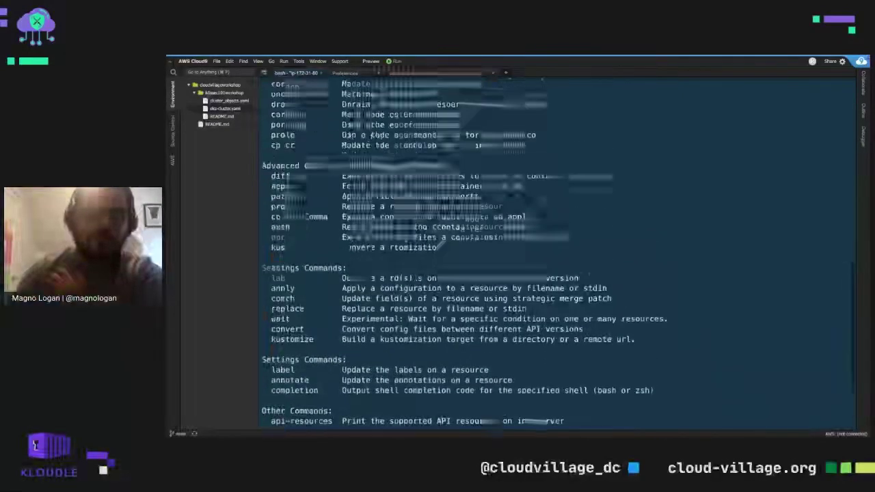
{"action": "scroll", "coordinate": [451, 166], "scroll_direction": "up", "scroll_amount": 7}
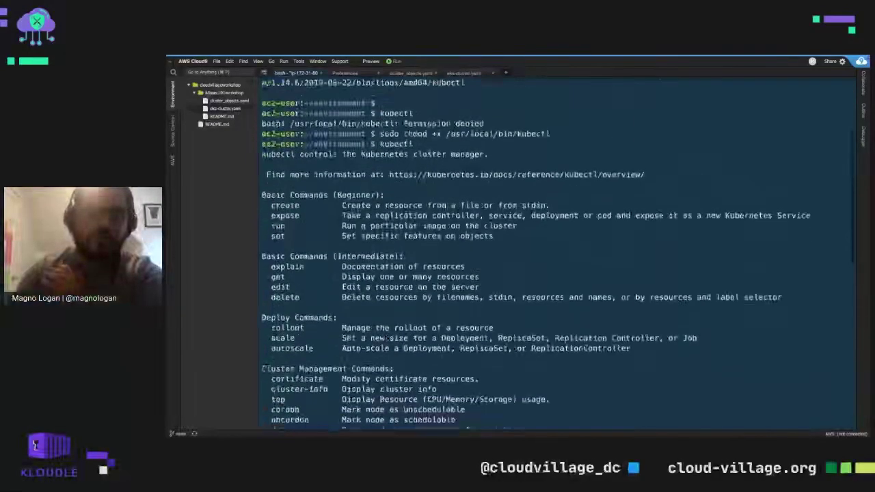
{"action": "double_click", "coordinate": [383, 145]}
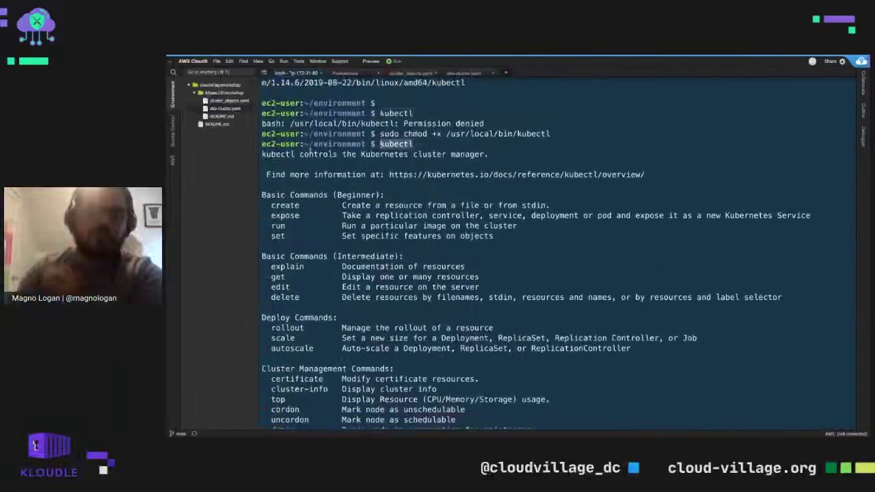
{"action": "triple_click", "coordinate": [432, 154]}
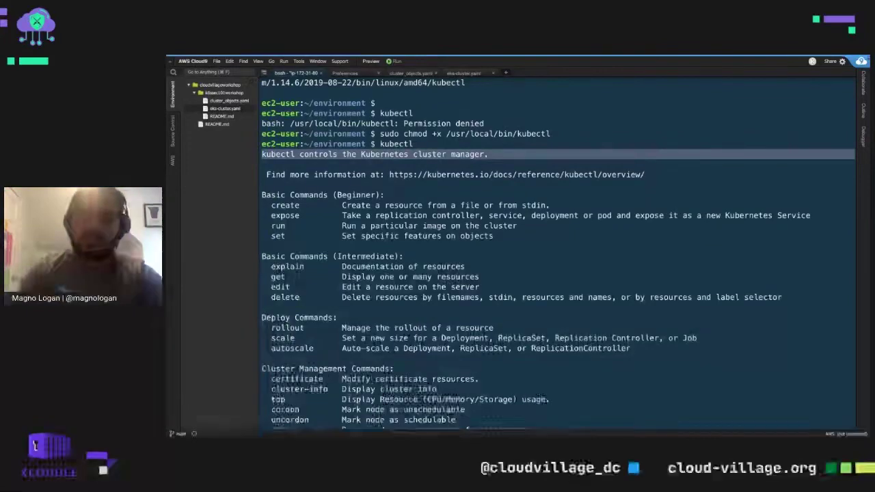
{"action": "scroll", "coordinate": [557, 253], "scroll_direction": "down", "scroll_amount": 7}
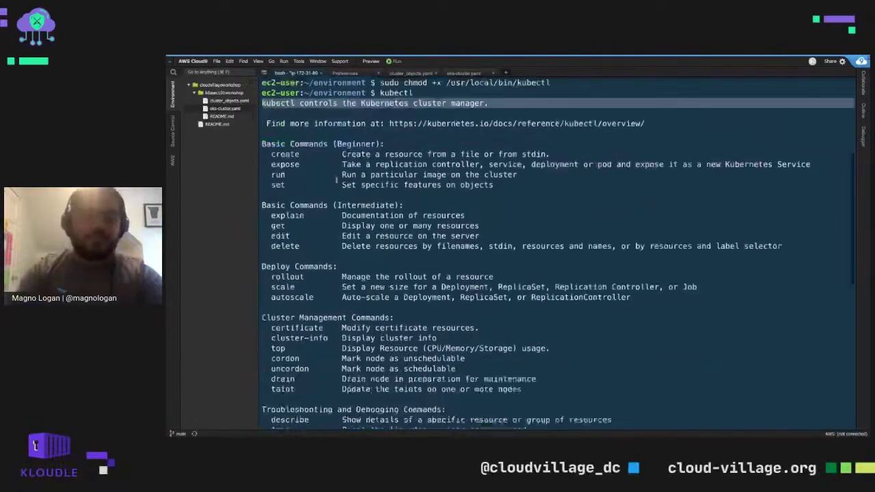
Step: Install jq, gettext and bash-completion with sudo yum -y install, append kubectl's bash completion to ~/.bash_completion, and source that file
{"action": "type", "text": "sudo yum -y install jq gettext bash-completion"}
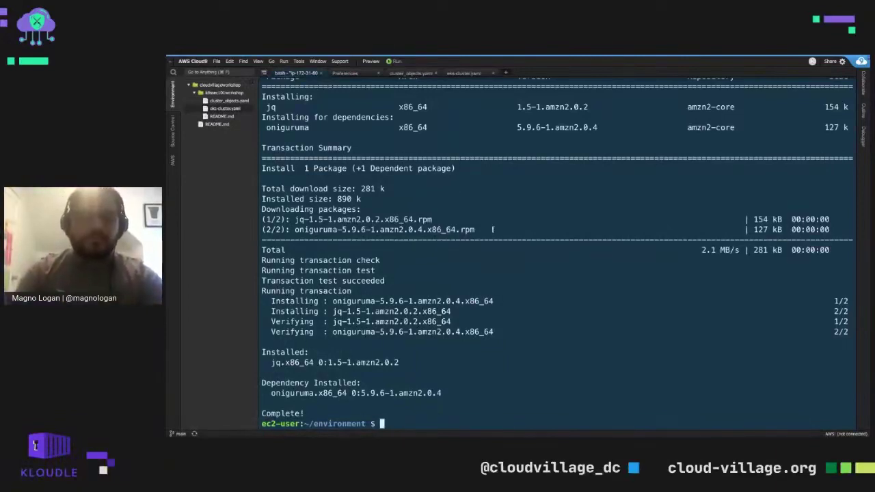
{"action": "type", "text": "kubectl completion bash >> ~/.bash_completion"}
{"action": "key", "text": "Return"}
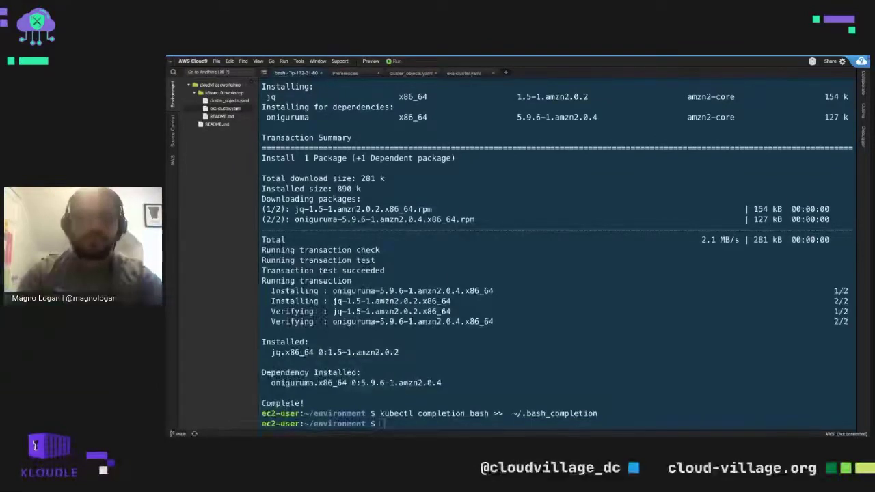
{"action": "type", "text": ". ~/.bash_completion"}
{"action": "key", "text": "Return"}
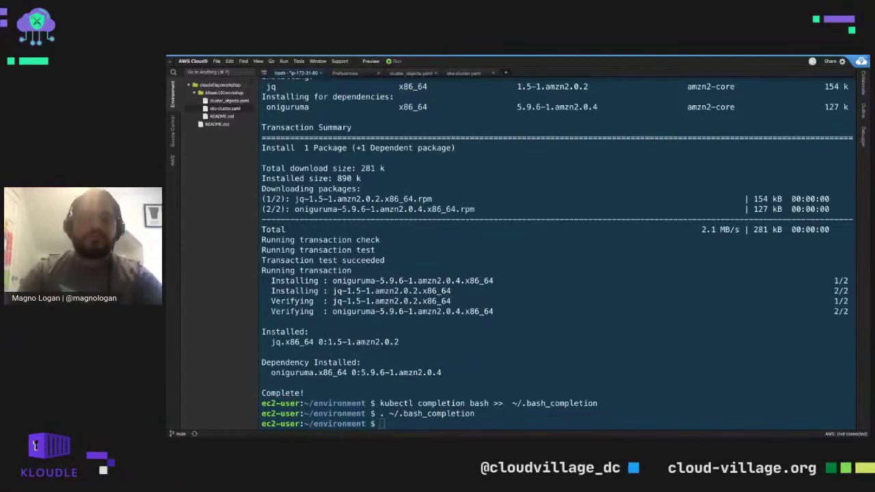
Step: Clear the terminal, extract weaveworks' latest_release eksctl_$(uname -s)_amd64.tar.gz from GitHub into /tmp with curl and tar, and move eksctl to /usr/local/bin
{"action": "type", "text": "clear"}
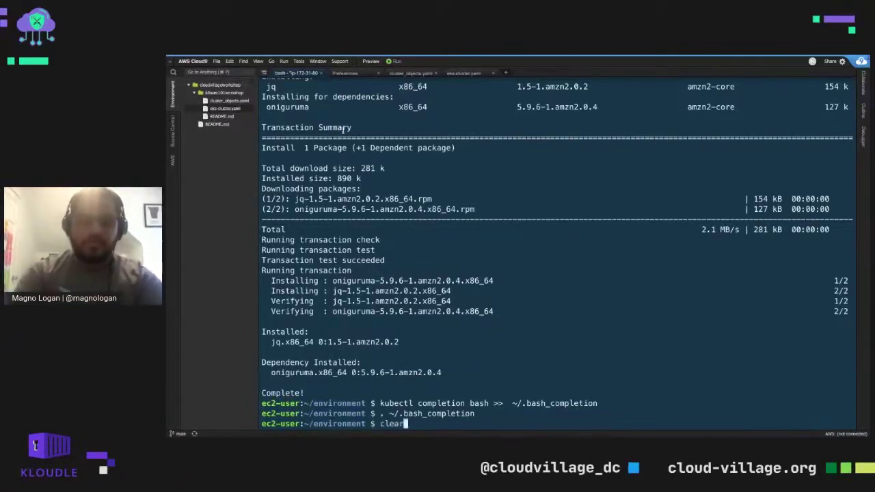
{"action": "key", "text": "Return"}
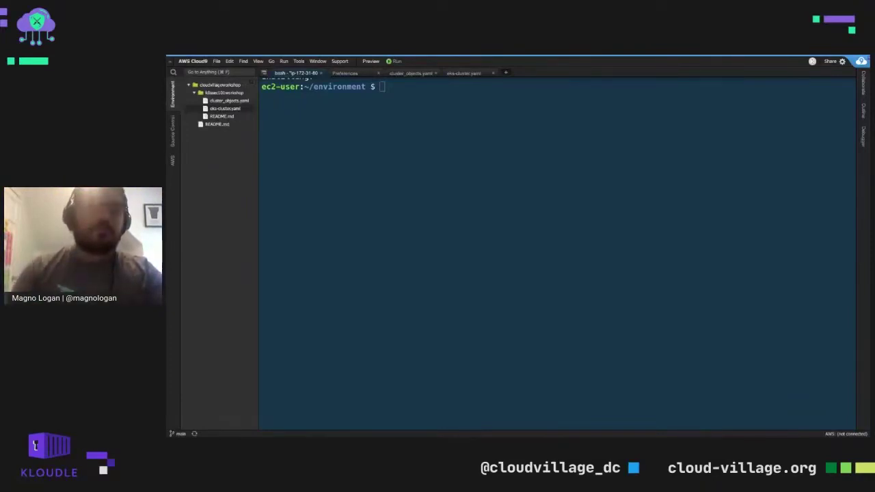
{"action": "type", "text": "curl --silent --location \"https://github.com/weaveworks/eksctl/releases/download/latest_release/eksctl_$(uname -s)_amd64.tar.gz\" | tar xz -C /tmp"}
{"action": "key", "text": "Return"}
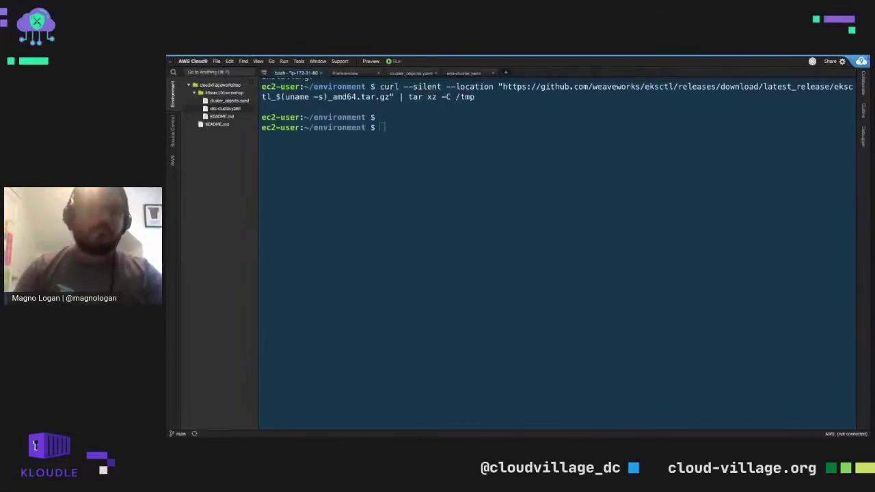
{"action": "type", "text": "sudo mv -v /tmp/eksctl /usr/local/bin"}
{"action": "key", "text": "Return"}
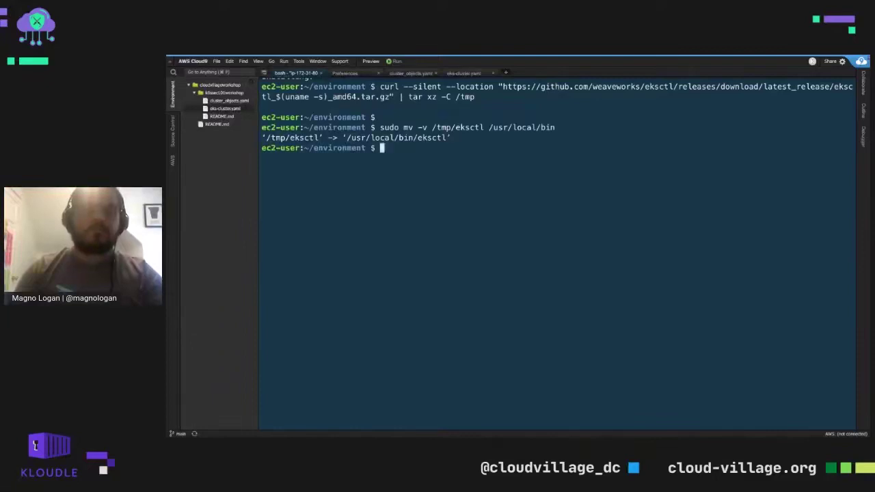
Step: Append the output of eksctl completion bash to ~/.bash_completion and source that file
{"action": "type", "text": "eksctl completion bash >> ~/.bash_completion"}
{"action": "key", "text": "Return"}
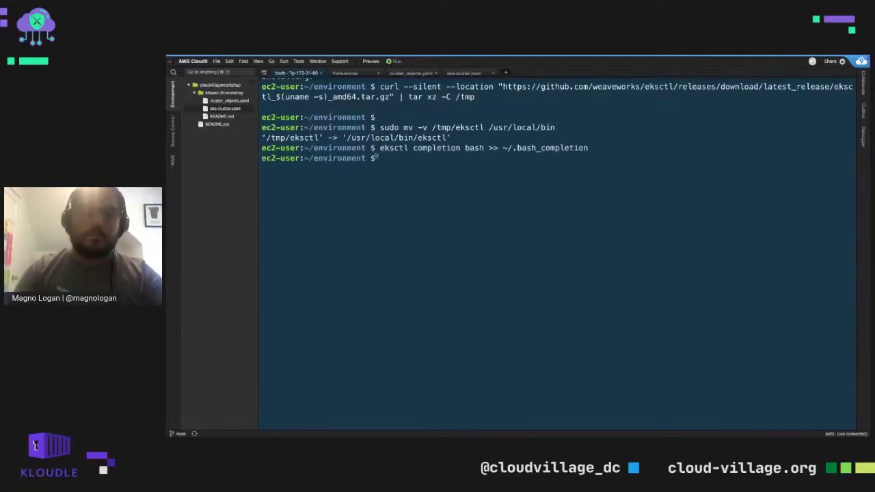
{"action": "type", "text": ". ~/.bash_completion"}
{"action": "key", "text": "Return"}
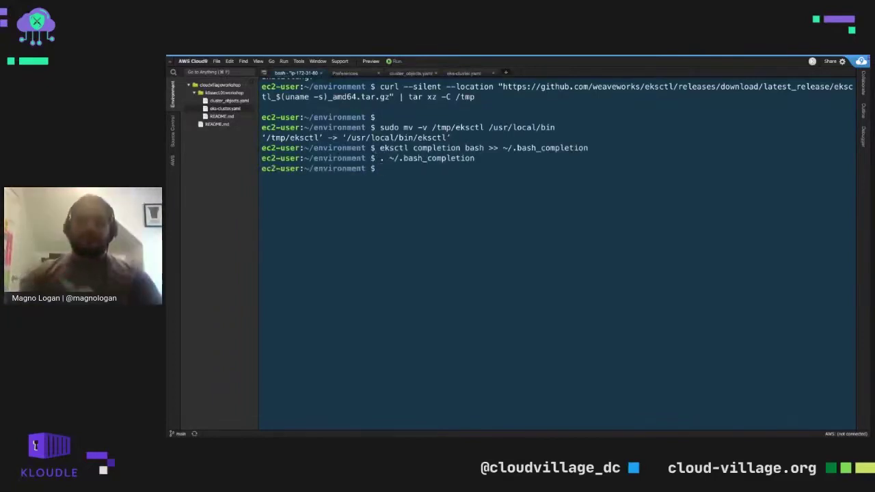
Step: Test eksctl and kubectl by running each without arguments, and clear the terminal
{"action": "type", "text": "eksctl"}
{"action": "key", "text": "Return"}
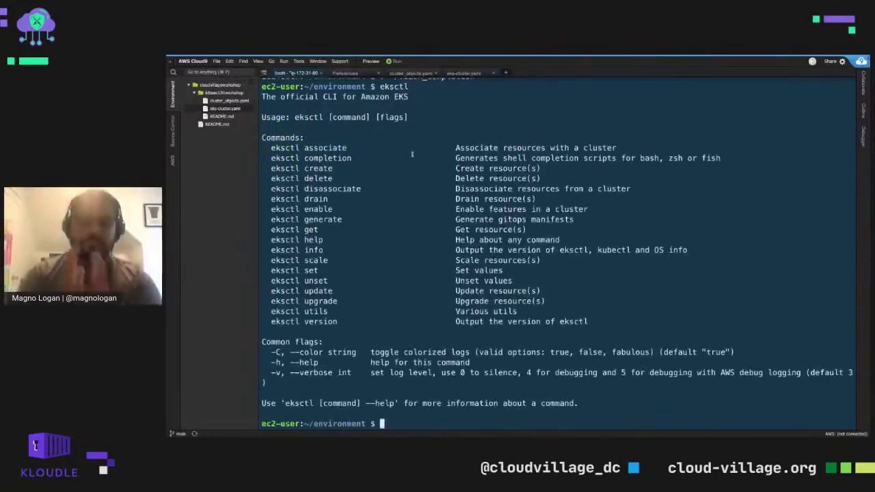
{"action": "type", "text": "kubectl"}
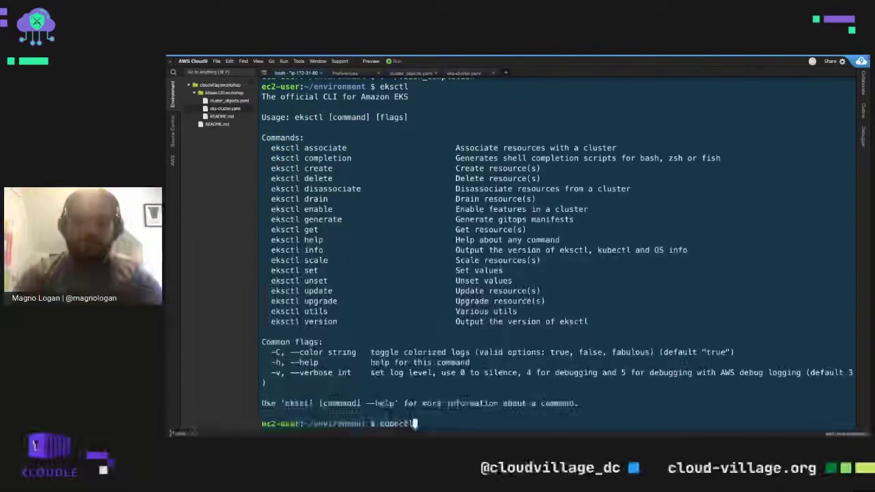
{"action": "key", "text": "Return"}
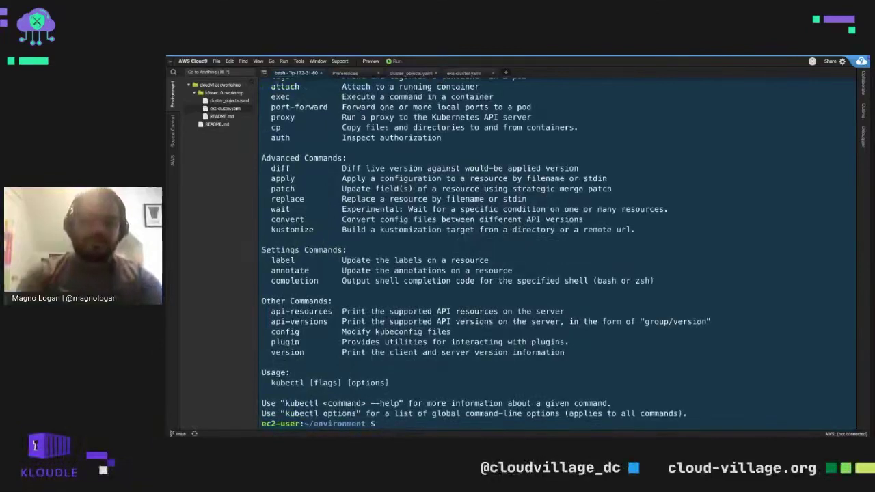
{"action": "type", "text": "eksctl"}
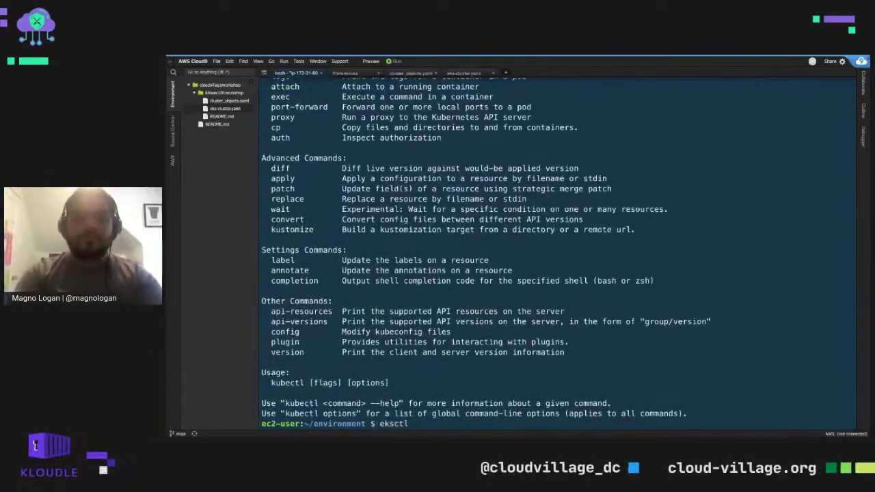
{"action": "key", "text": "Return"}
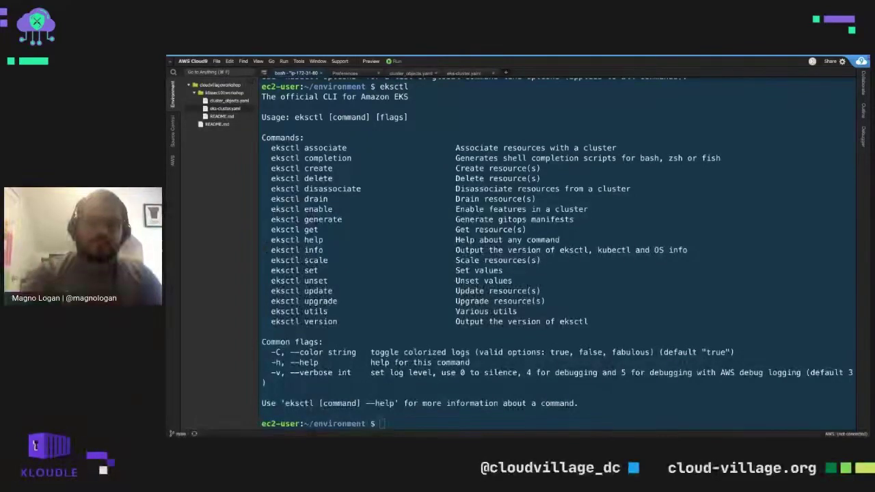
{"action": "key", "text": "alt+Tab"}
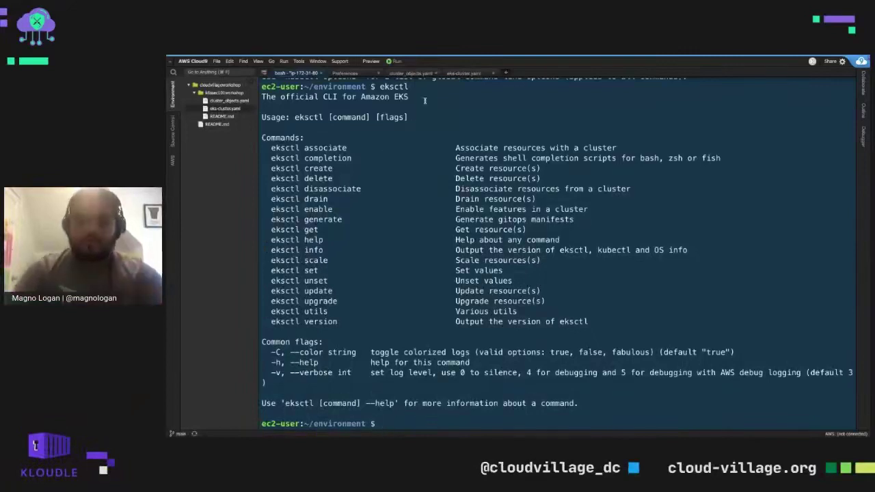
{"action": "type", "text": "clear"}
{"action": "key", "text": "Return"}
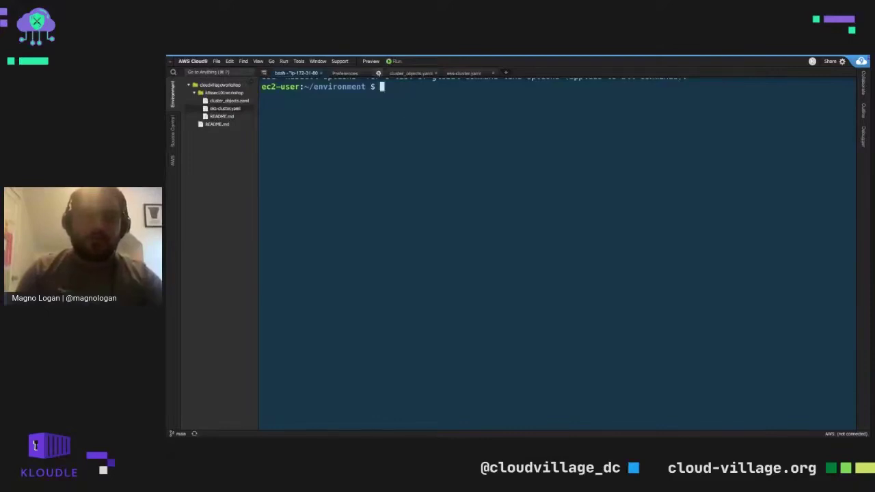
Step: Close the Preferences page, glance at cluster_objects.yaml, and show eks-cluster.yaml in the editor
{"action": "left_click", "coordinate": [378, 72]}
{"action": "left_click", "coordinate": [364, 74]}
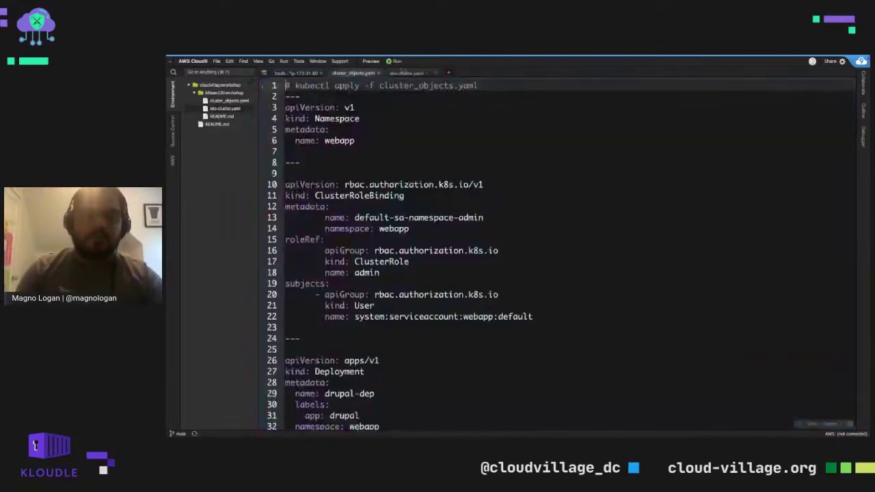
{"action": "left_click", "coordinate": [406, 72]}
{"action": "scroll", "coordinate": [393, 162], "scroll_direction": "down", "scroll_amount": 1}
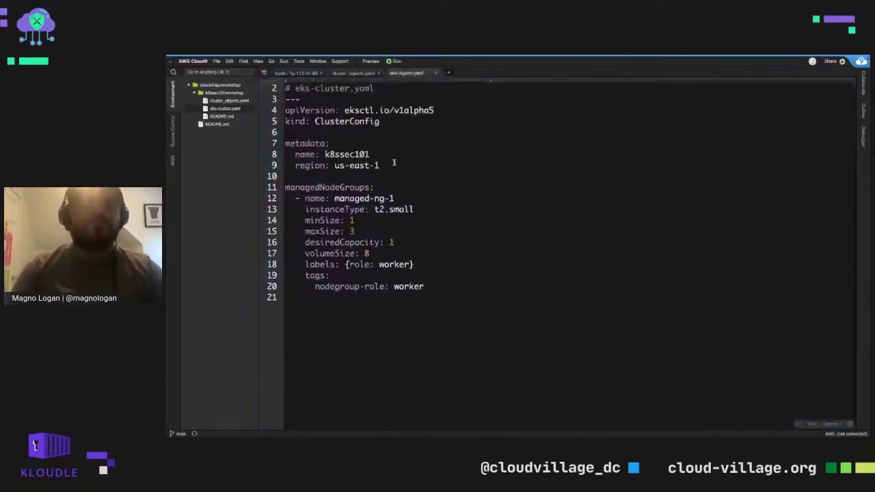
{"action": "scroll", "coordinate": [394, 162], "scroll_direction": "up", "scroll_amount": 1}
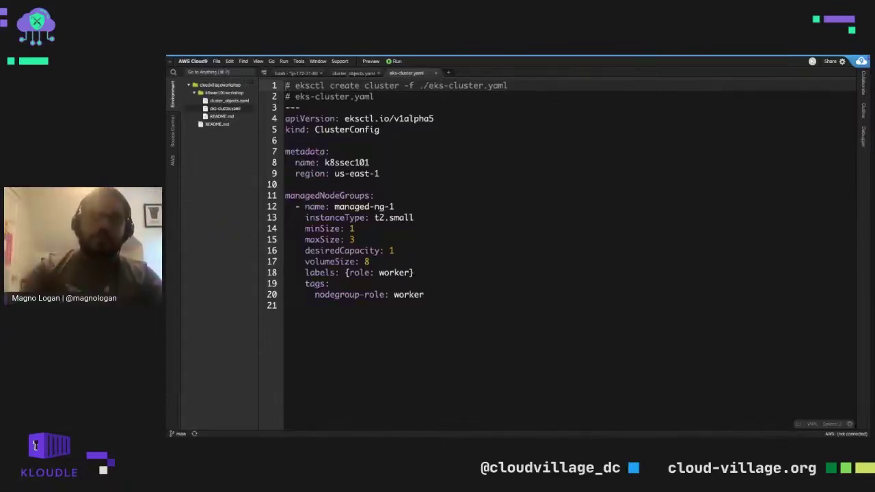
Step: Highlight the command eksctl create cluster -f ./eks-cluster.yaml in the first comment line of eks-cluster.yaml
{"action": "double_click", "coordinate": [309, 86]}
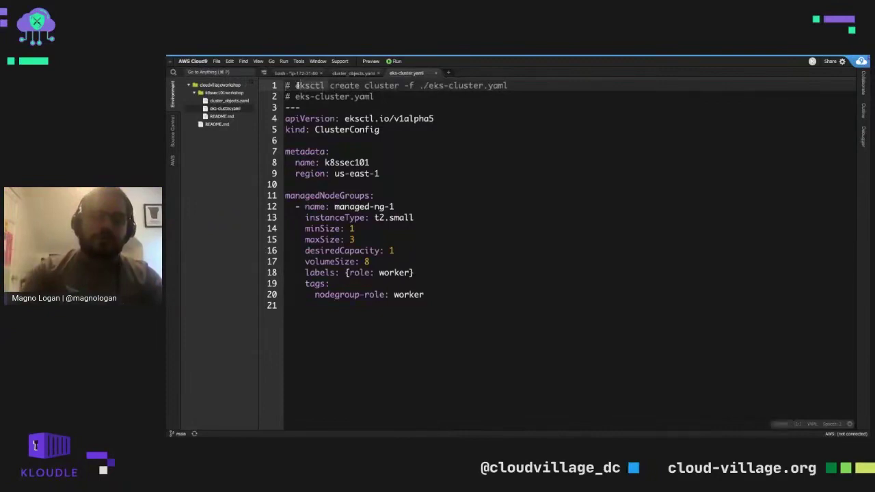
{"action": "left_click", "coordinate": [297, 86]}
{"action": "key", "text": "Left"}
{"action": "key", "text": "Left"}
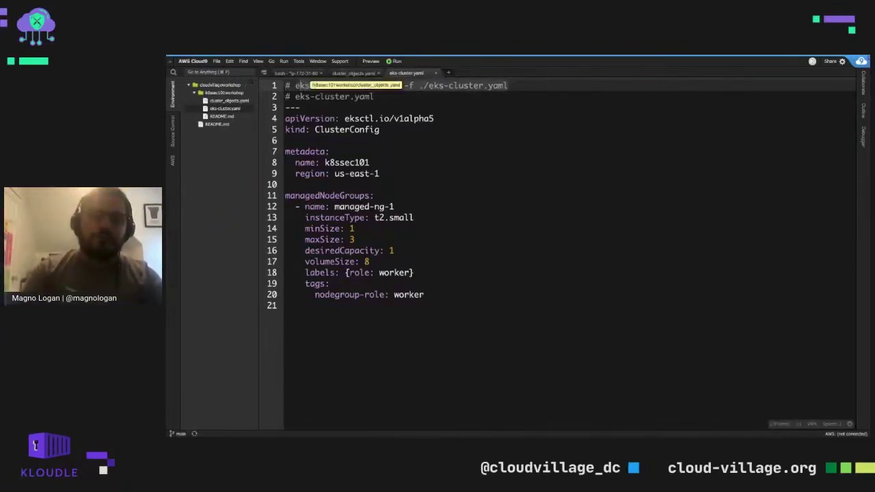
{"action": "left_click", "coordinate": [329, 96]}
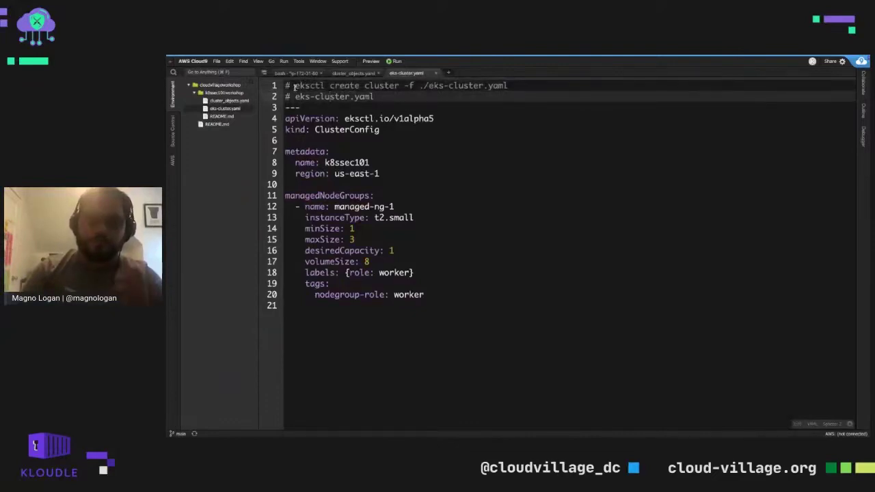
{"action": "left_click", "coordinate": [294, 85]}
{"action": "key", "text": "shift+End"}
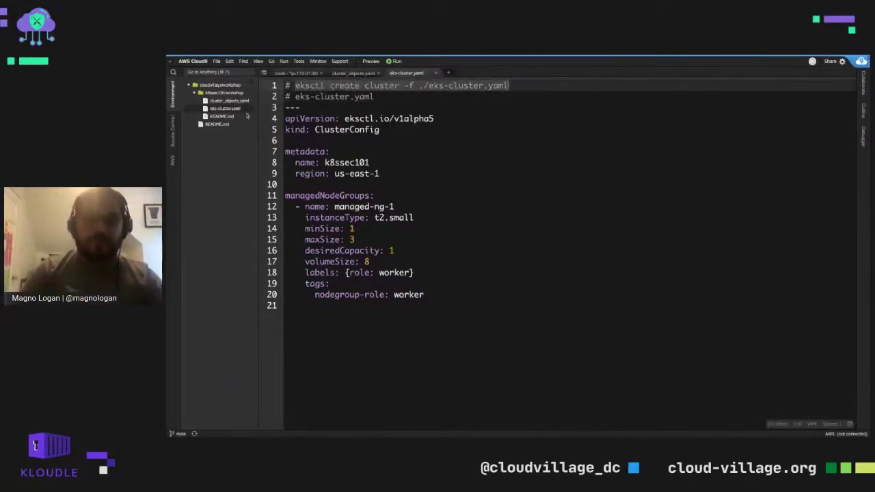
Step: Examine the apiVersion and kind lines in eks-cluster.yaml and highlight the cluster name k8ssec101
{"action": "left_click_drag", "start_coordinate": [292, 120], "coordinate": [434, 119]}
{"action": "left_click", "coordinate": [392, 130]}
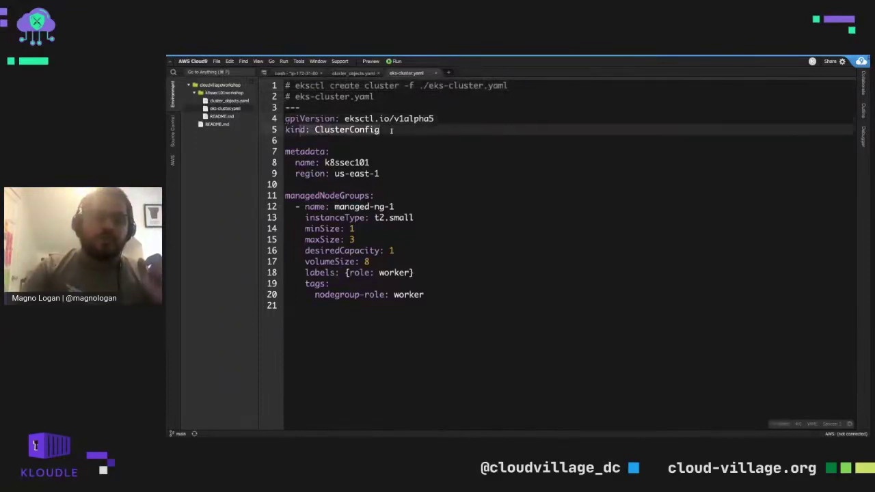
{"action": "left_click", "coordinate": [344, 118]}
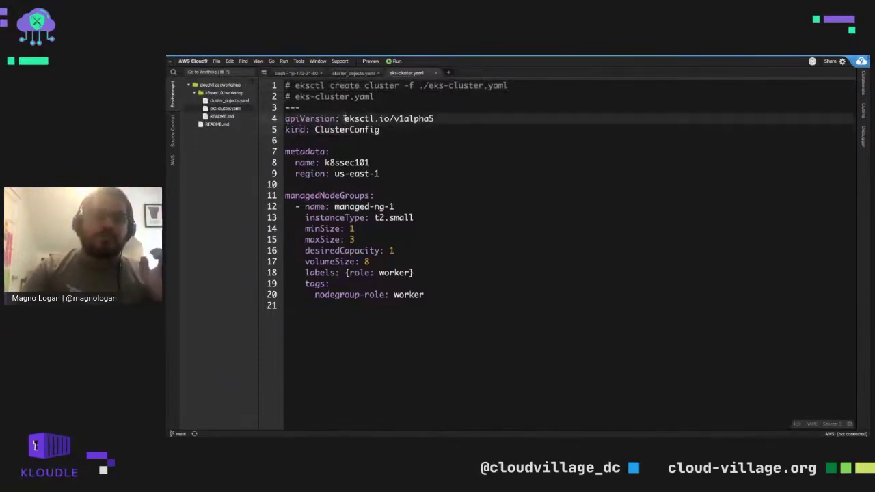
{"action": "scroll", "coordinate": [344, 118], "scroll_direction": "down", "scroll_amount": 1}
{"action": "left_click", "coordinate": [326, 137]}
{"action": "left_click_drag", "start_coordinate": [326, 138], "coordinate": [370, 138]}
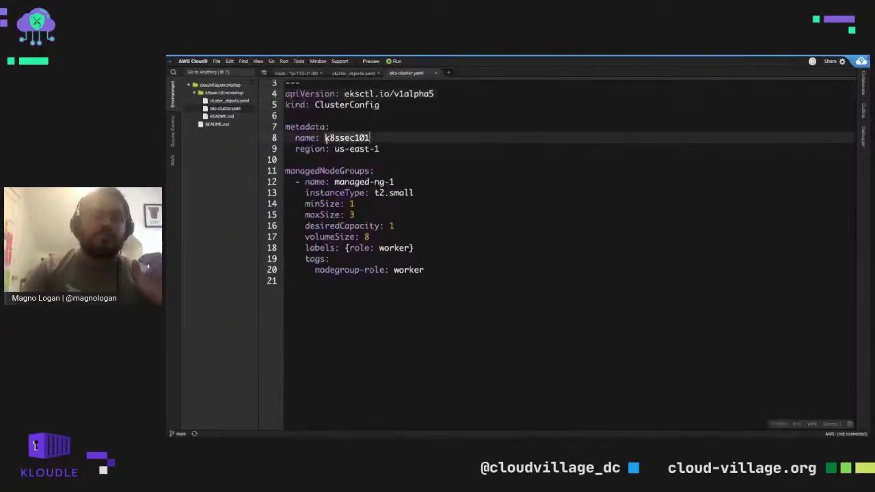
Step: Highlight the region value us-east-1, and select the configuration from the nodegroup-role line up to the first line
{"action": "left_click", "coordinate": [387, 148]}
{"action": "key", "text": "shift+Left"}
{"action": "key", "text": "shift+Left"}
{"action": "key", "text": "shift+Left"}
{"action": "key", "text": "shift+Left"}
{"action": "key", "text": "shift+Left"}
{"action": "key", "text": "shift+Left"}
{"action": "key", "text": "shift+Left"}
{"action": "key", "text": "shift+Left"}
{"action": "key", "text": "shift+Left"}
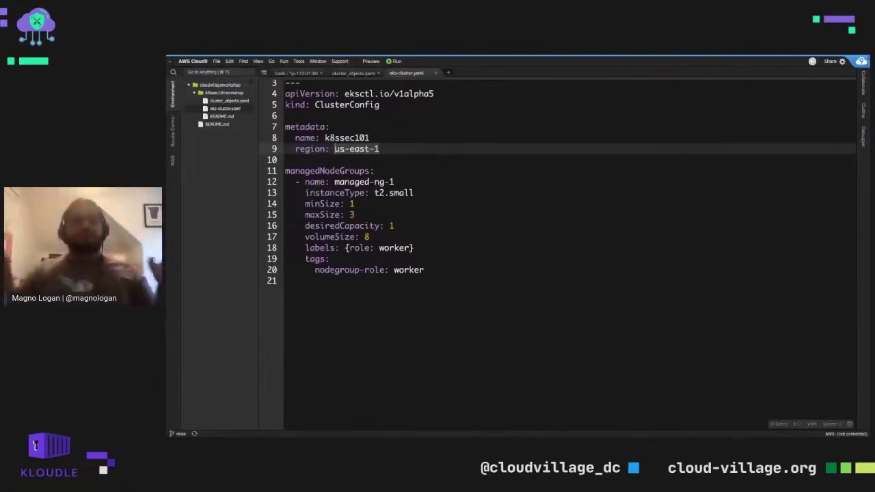
{"action": "left_click", "coordinate": [441, 271]}
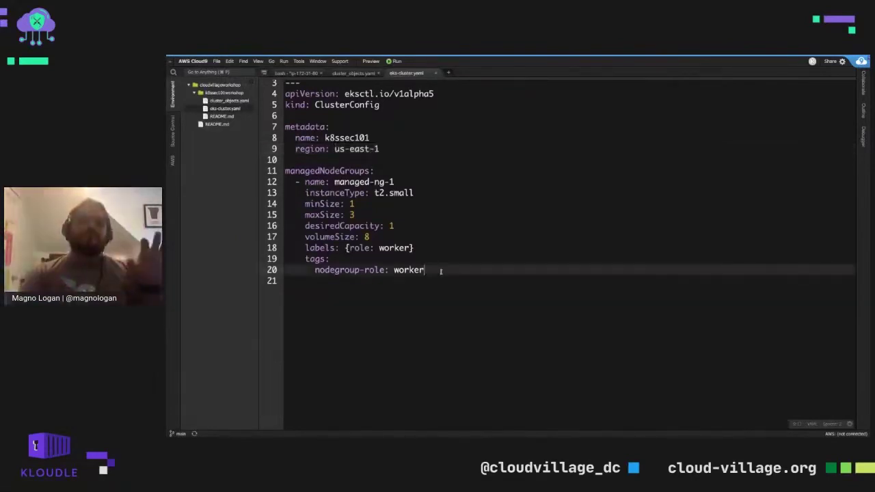
{"action": "key", "text": "super+shift+Up"}
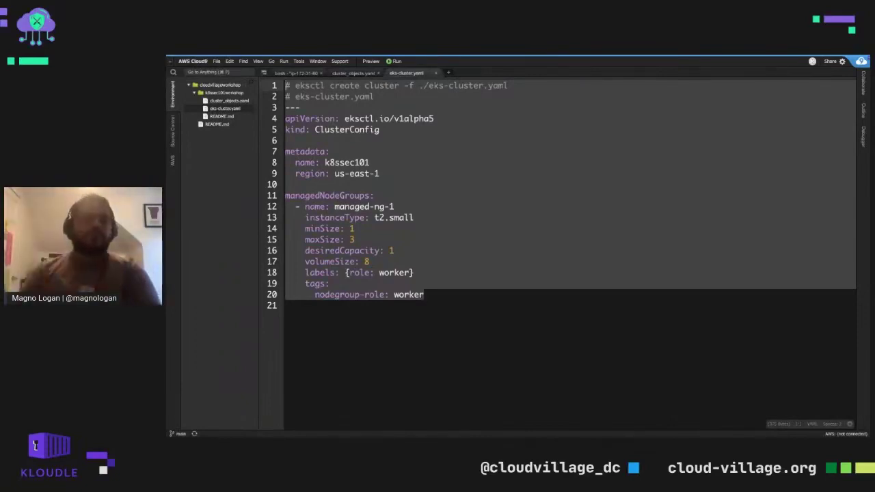
Step: Highlight the managedNodeGroups key in eks-cluster.yaml and the node group name managed-ng-1 below it
{"action": "left_click", "coordinate": [375, 195]}
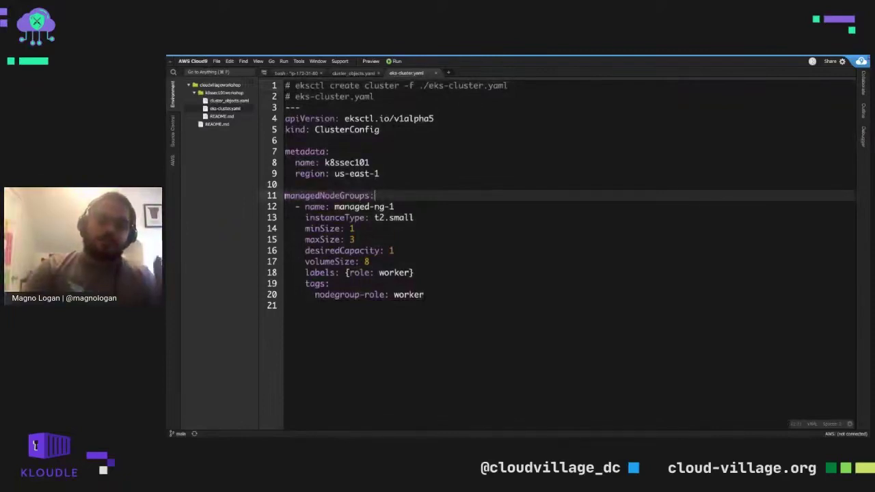
{"action": "left_click", "coordinate": [285, 196], "text": "shift"}
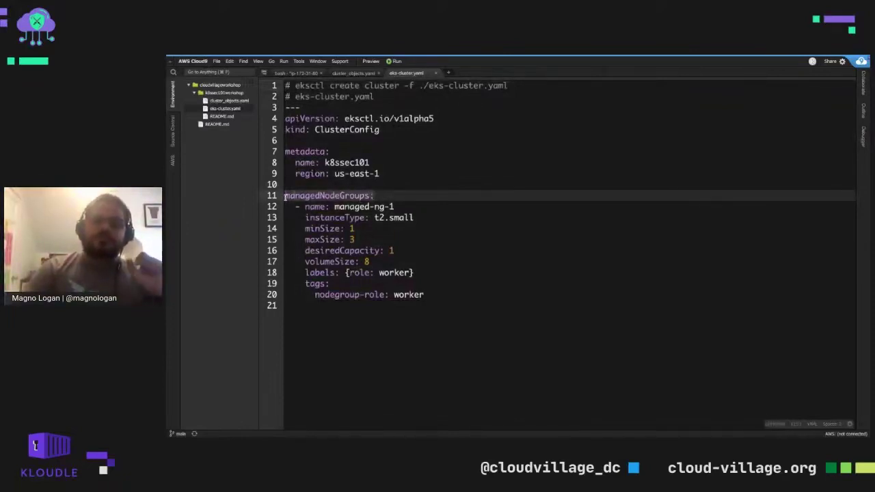
{"action": "triple_click", "coordinate": [416, 208]}
{"action": "double_click", "coordinate": [417, 207]}
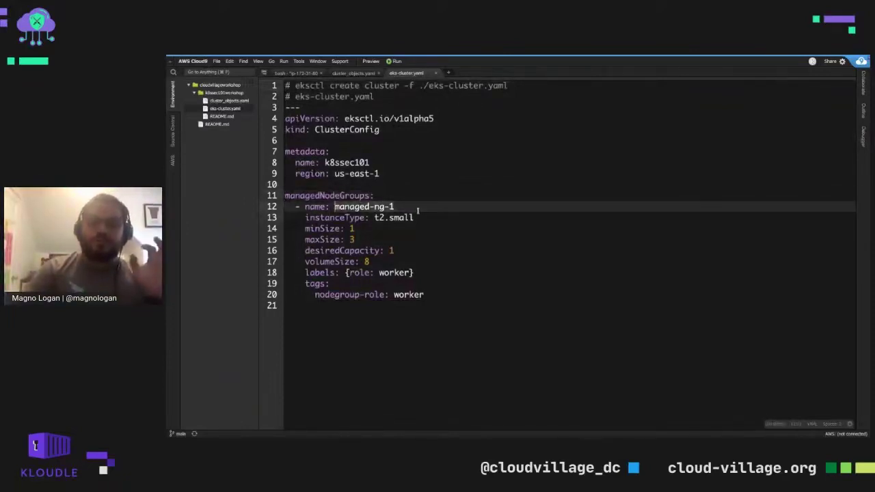
Step: Highlight the instanceType, minSize and maxSize lines of the managed node group one after another
{"action": "left_click", "coordinate": [301, 216]}
{"action": "key", "text": "End"}
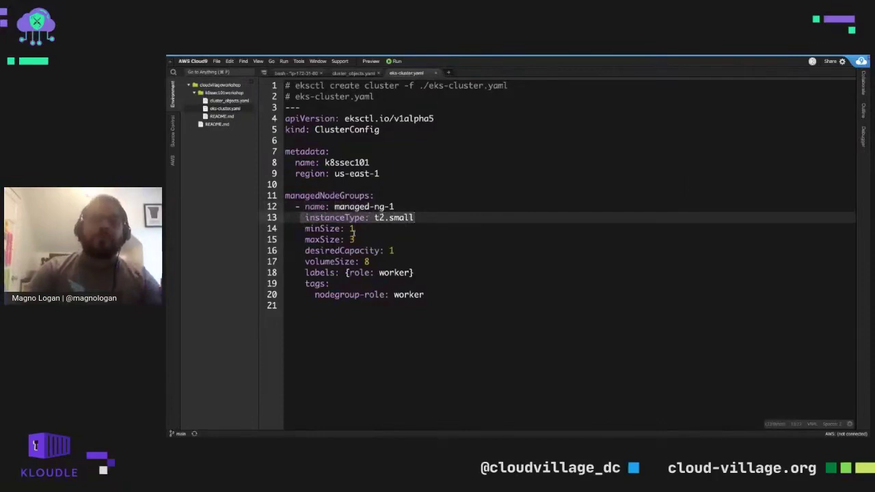
{"action": "left_click", "coordinate": [303, 228]}
{"action": "key", "text": "End"}
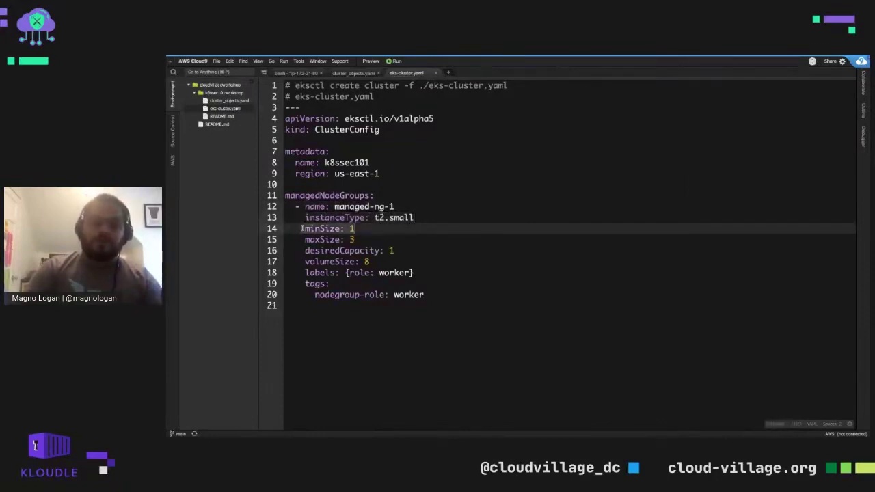
{"action": "left_click", "coordinate": [305, 240]}
{"action": "key", "text": "End"}
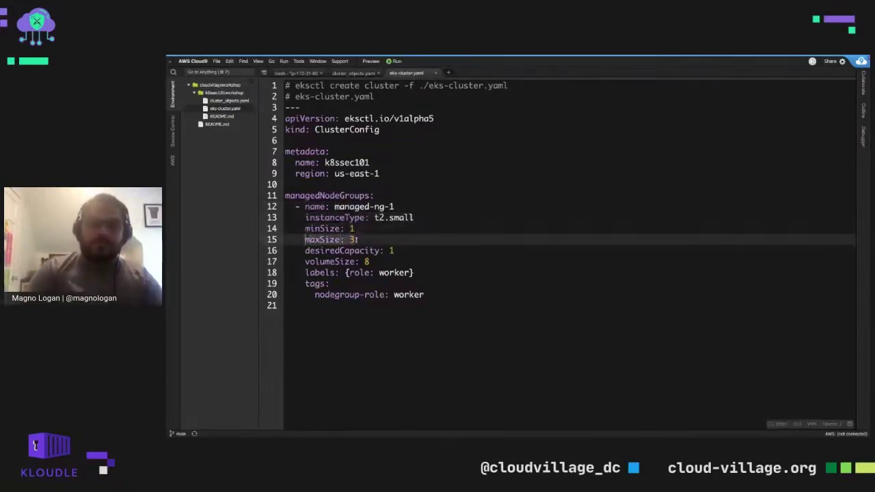
{"action": "left_click", "coordinate": [360, 231]}
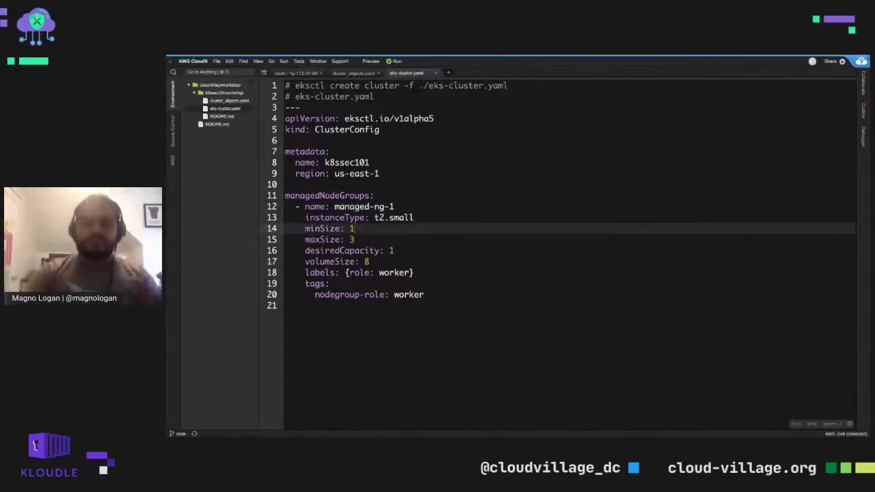
Step: Set the node group's maxSize to 10 and its desiredCapacity to 3 in eks-cluster.yaml
{"action": "left_click", "coordinate": [355, 240]}
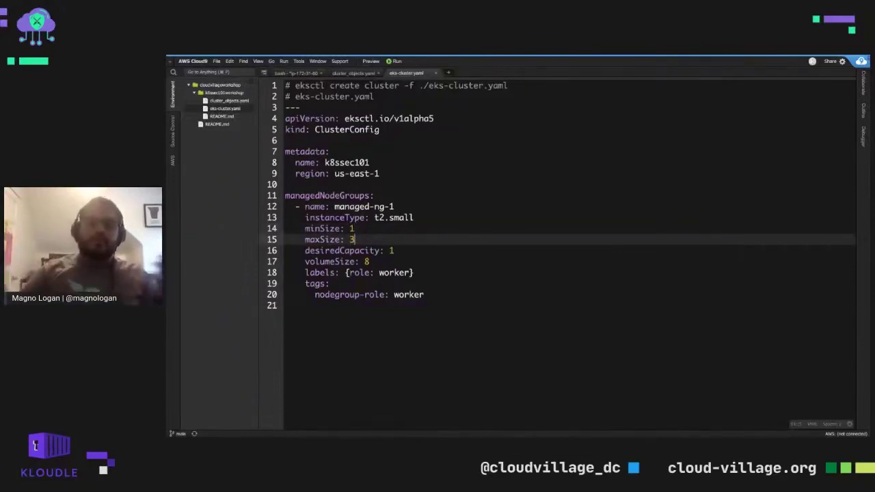
{"action": "key", "text": "BackSpace"}
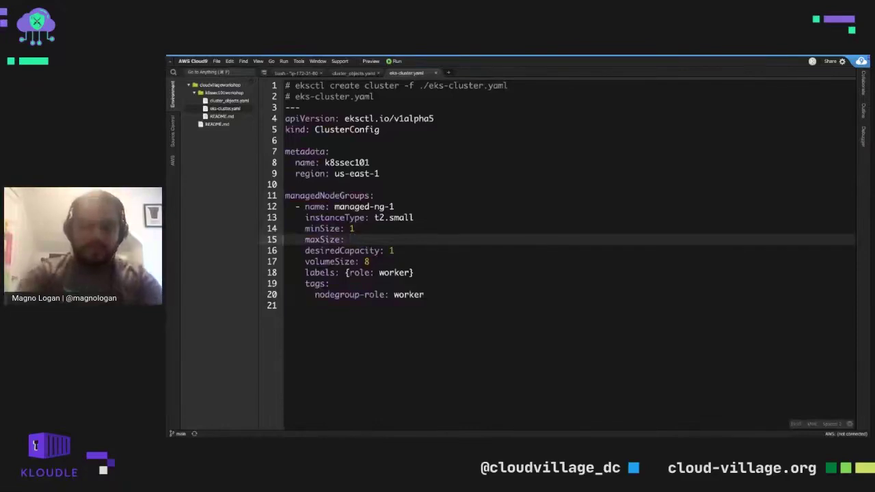
{"action": "type", "text": "10"}
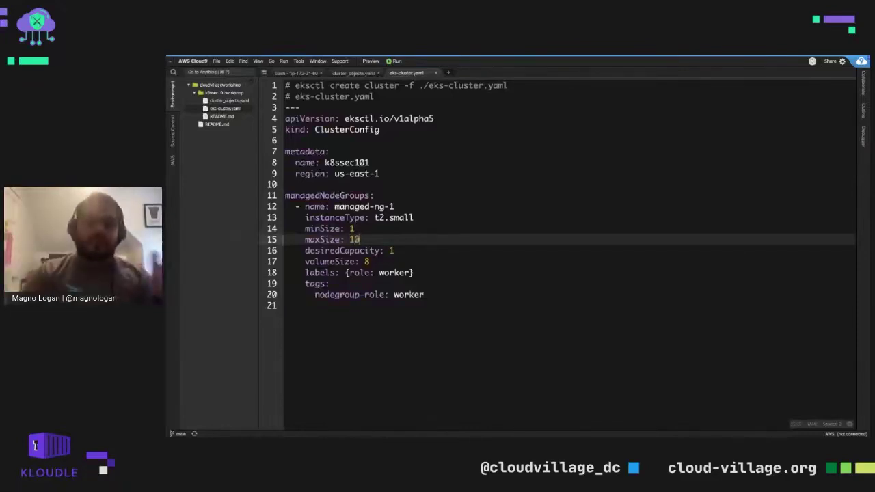
{"action": "left_click", "coordinate": [300, 250]}
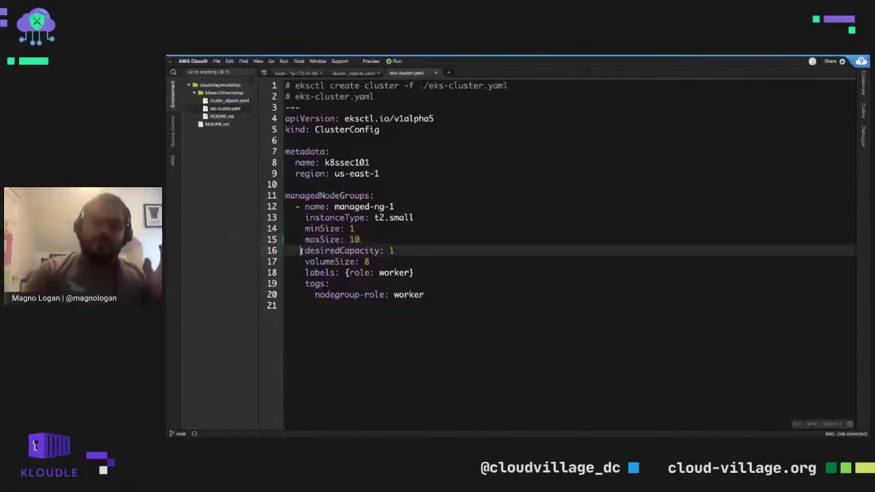
{"action": "double_click", "coordinate": [304, 250]}
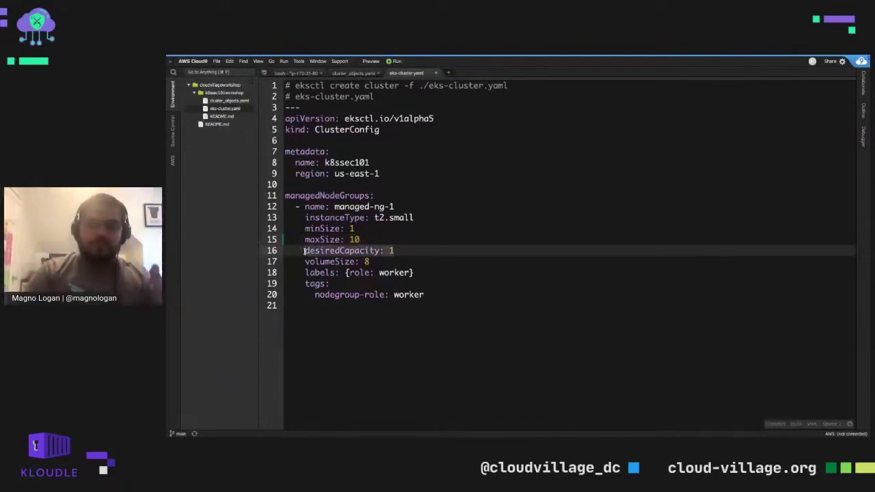
{"action": "left_click_drag", "start_coordinate": [304, 250], "coordinate": [398, 251]}
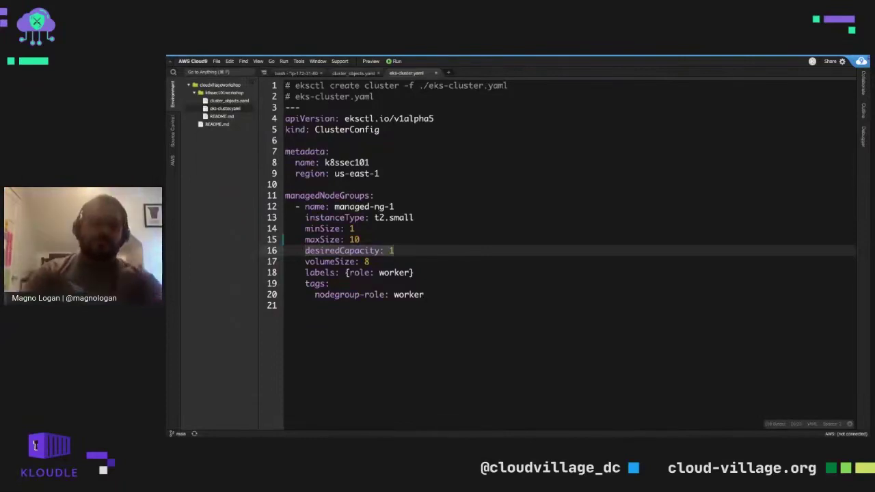
{"action": "key", "text": "BackSpace"}
{"action": "type", "text": "3"}
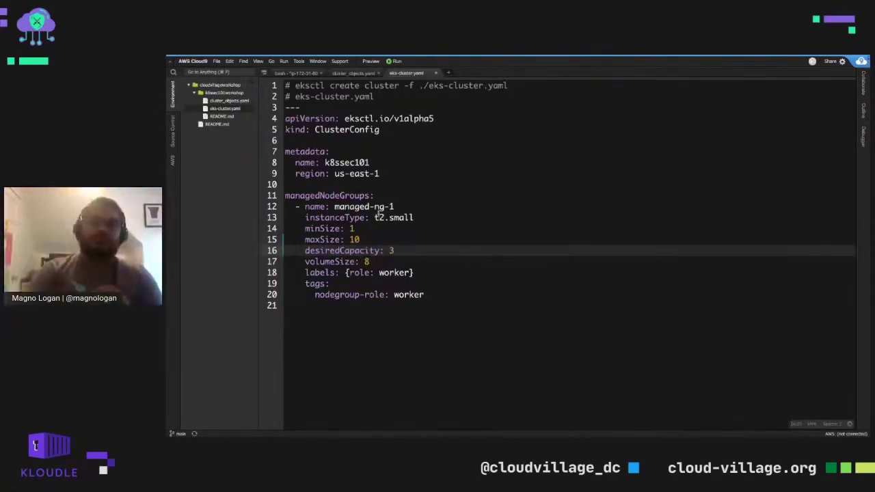
Step: Set the node group's maxSize back to 3 and its desiredCapacity back to 1
{"action": "left_click", "coordinate": [413, 217]}
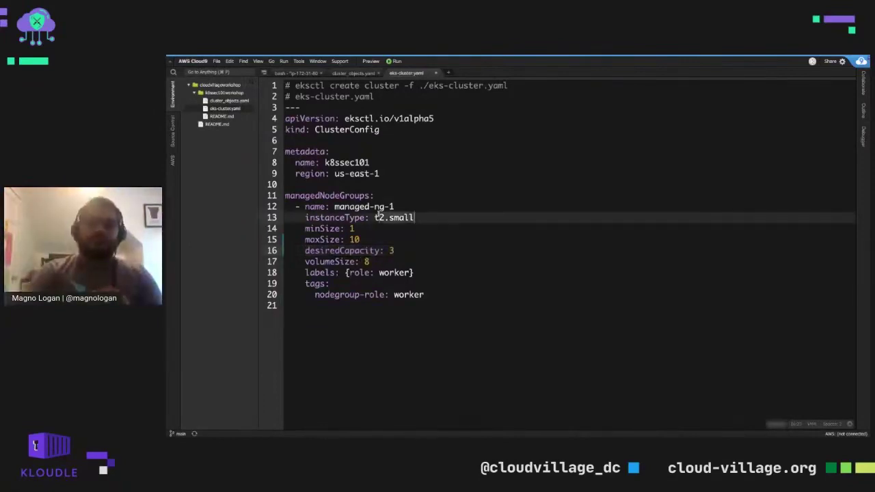
{"action": "double_click", "coordinate": [354, 239]}
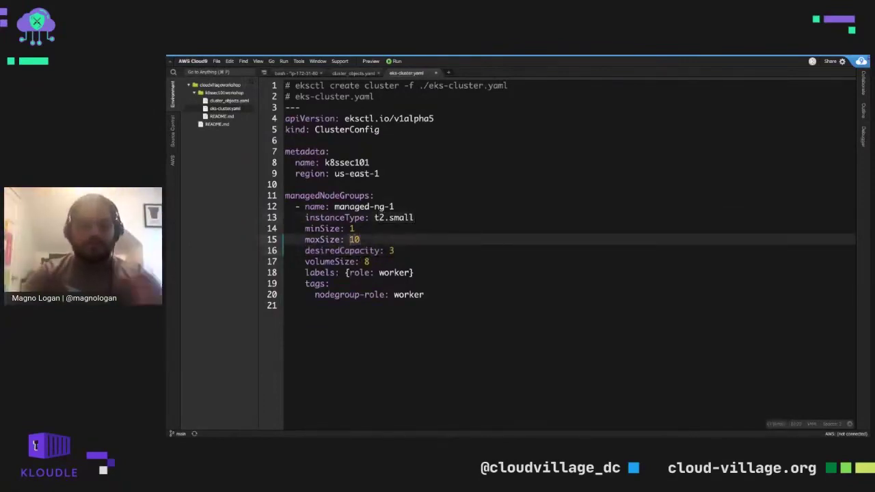
{"action": "type", "text": "3"}
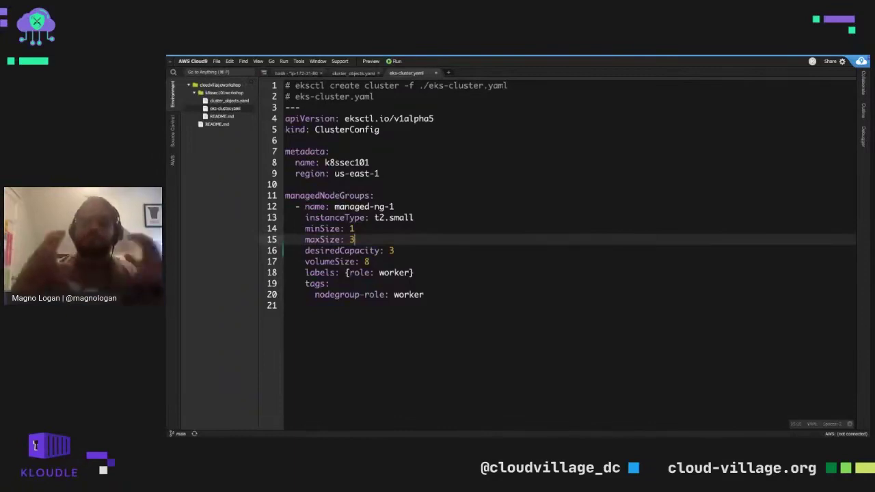
{"action": "double_click", "coordinate": [391, 250]}
{"action": "type", "text": "1"}
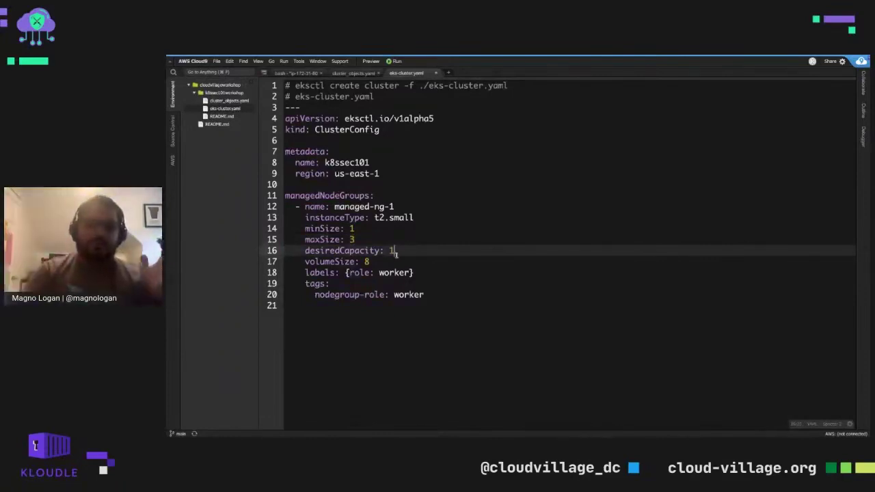
Step: Highlight the volumeSize, labels and tags settings of the node group, and the eksctl create cluster command in the first comment line
{"action": "left_click_drag", "start_coordinate": [370, 261], "coordinate": [296, 262]}
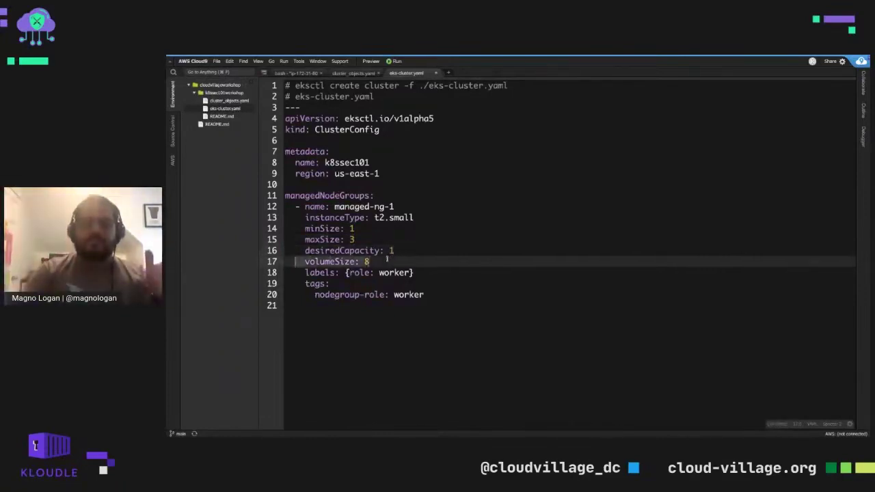
{"action": "left_click", "coordinate": [303, 273]}
{"action": "left_click_drag", "start_coordinate": [302, 273], "coordinate": [414, 272]}
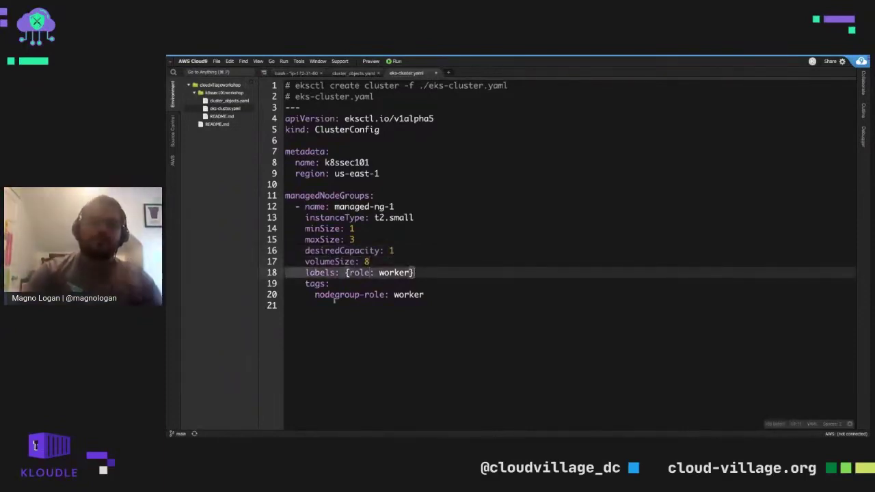
{"action": "left_click", "coordinate": [307, 285]}
{"action": "key", "text": "shift+Down"}
{"action": "key", "text": "shift+End"}
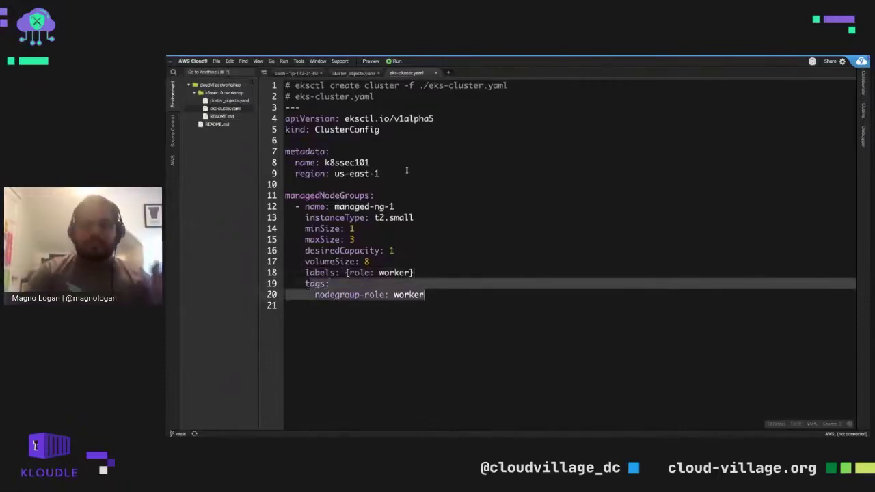
{"action": "left_click_drag", "start_coordinate": [294, 86], "coordinate": [508, 86]}
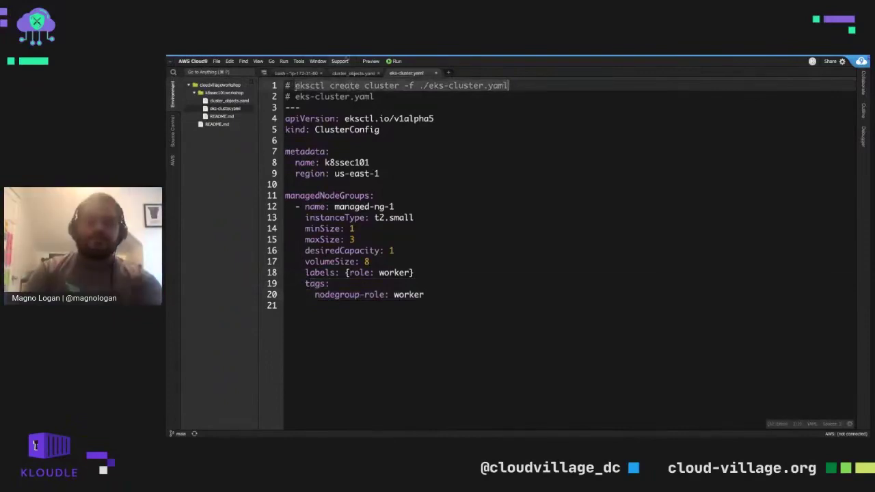
Step: In the bash terminal, change into the k8ssec101workshop directory, list its contents with ls -la, and highlight eks-cluster.yaml
{"action": "left_click", "coordinate": [307, 73]}
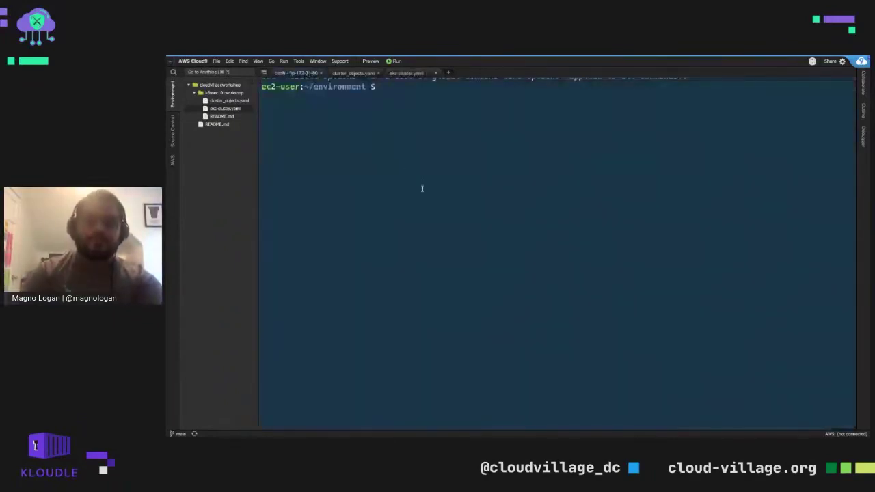
{"action": "type", "text": "cd k8s"}
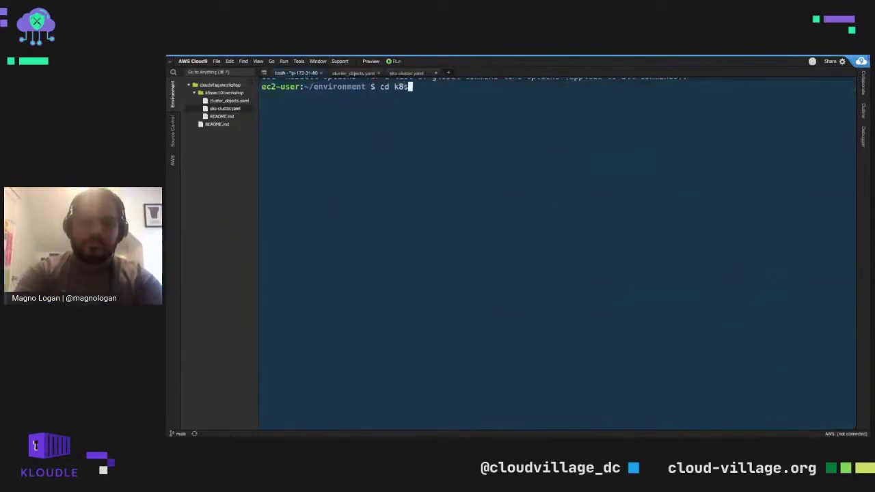
{"action": "key", "text": "Tab"}
{"action": "key", "text": "Return"}
{"action": "type", "text": "ls"}
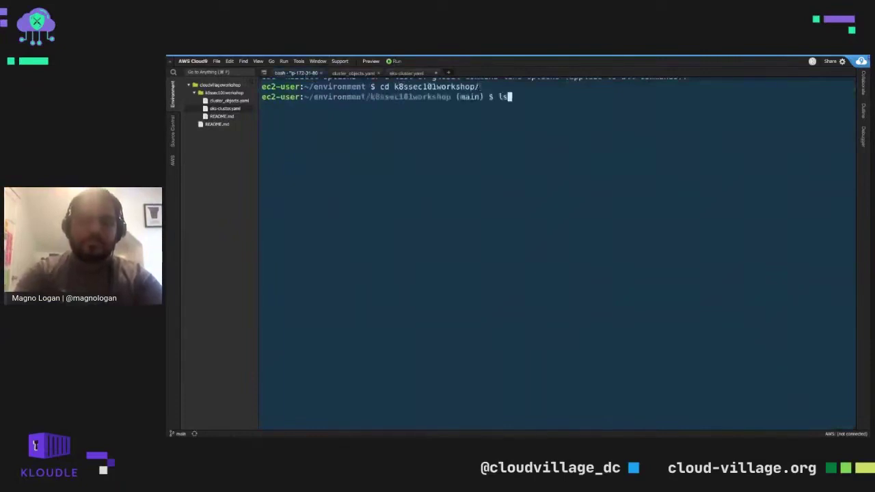
{"action": "type", "text": " -la"}
{"action": "key", "text": "Return"}
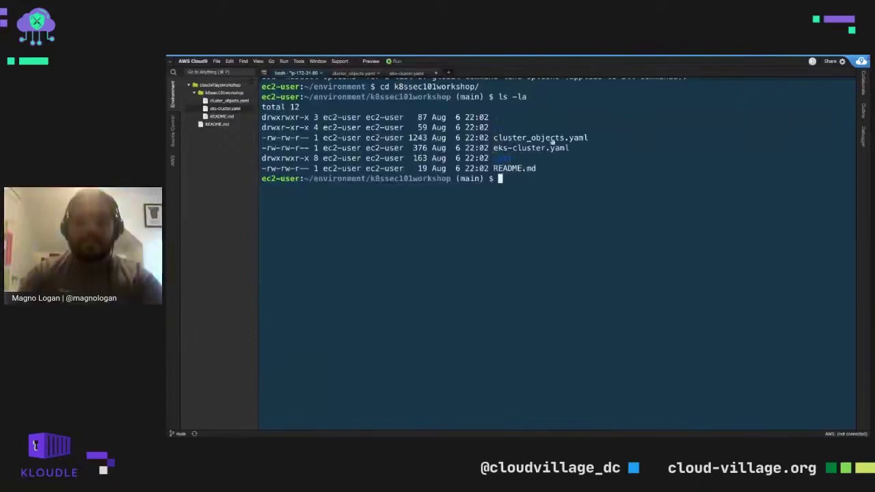
{"action": "left_click_drag", "start_coordinate": [503, 148], "coordinate": [592, 145]}
{"action": "double_click", "coordinate": [531, 147]}
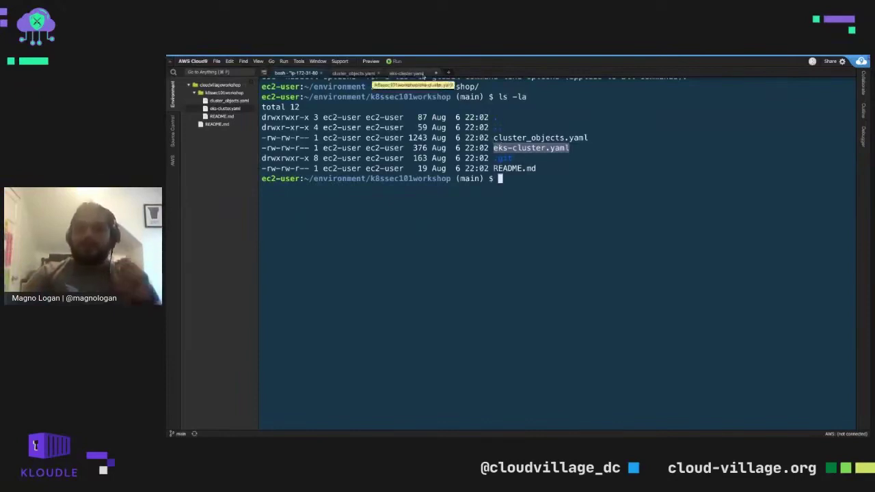
Step: Copy the command eksctl create cluster -f ./eks-cluster.yaml from the first comment line of eks-cluster.yaml
{"action": "left_click", "coordinate": [407, 72]}
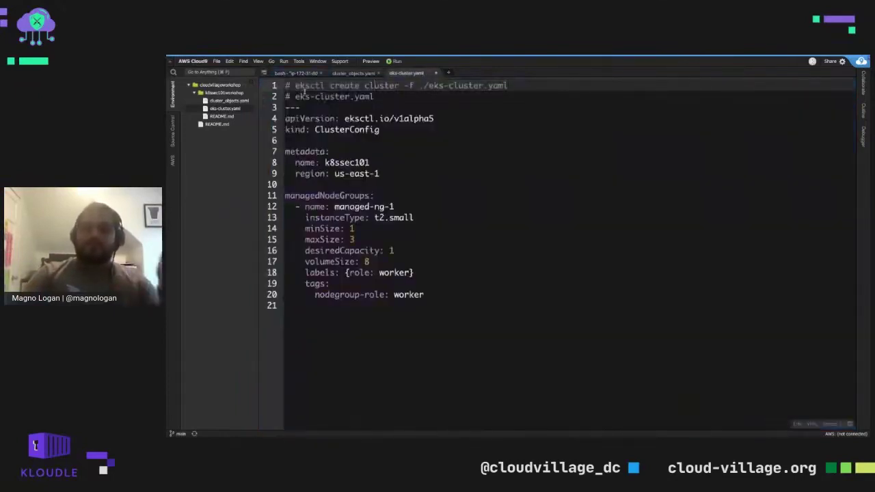
{"action": "key", "text": "shift+Right"}
{"action": "key", "text": "shift+Right"}
{"action": "key", "text": "shift+Right"}
{"action": "key", "text": "shift+Right"}
{"action": "key", "text": "shift+Right"}
{"action": "key", "text": "shift+Right"}
{"action": "key", "text": "shift+Right"}
{"action": "key", "text": "shift+Right"}
{"action": "key", "text": "shift+Right"}
{"action": "key", "text": "shift+Right"}
{"action": "key", "text": "shift+Right"}
{"action": "key", "text": "shift+Right"}
{"action": "key", "text": "shift+Right"}
{"action": "key", "text": "shift+Right"}
{"action": "key", "text": "shift+Right"}
{"action": "key", "text": "shift+Right"}
{"action": "key", "text": "shift+Right"}
{"action": "key", "text": "shift+Right"}
{"action": "key", "text": "shift+Right"}
{"action": "key", "text": "shift+Right"}
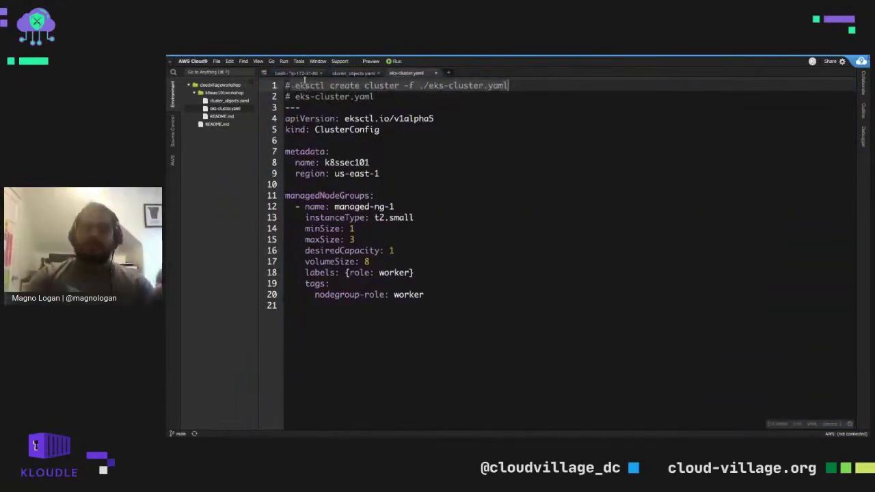
{"action": "left_click", "coordinate": [298, 86]}
{"action": "left_click_drag", "start_coordinate": [298, 86], "coordinate": [508, 85]}
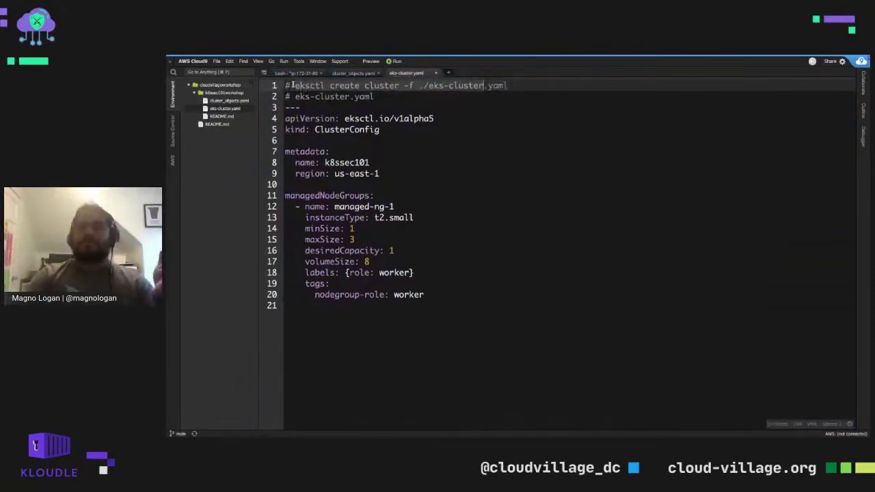
{"action": "left_click", "coordinate": [407, 86]}
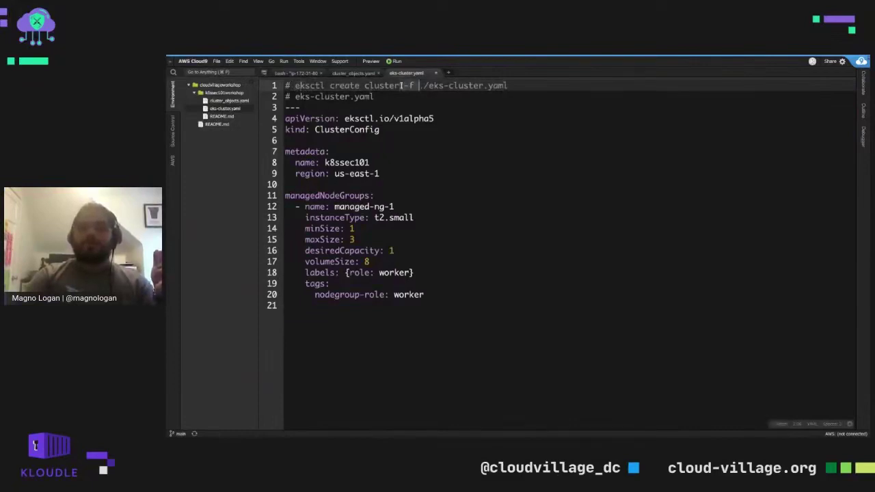
{"action": "triple_click", "coordinate": [523, 86]}
{"action": "left_click_drag", "start_coordinate": [523, 86], "coordinate": [294, 85]}
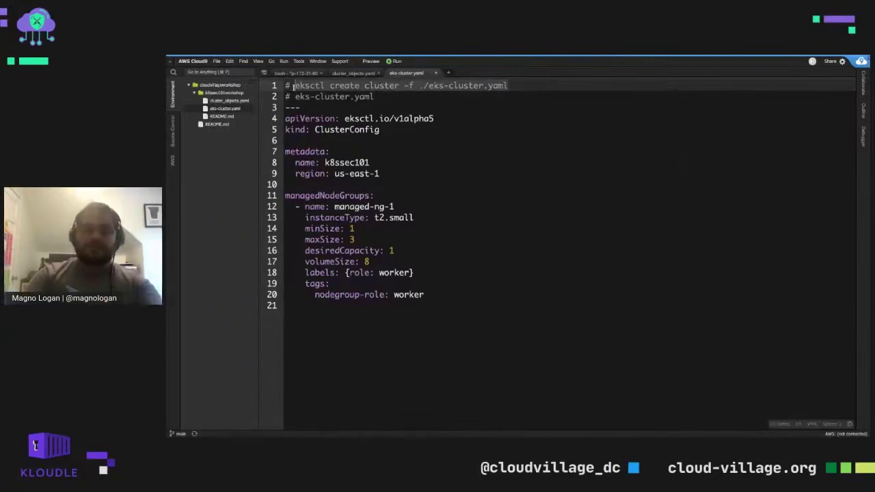
{"action": "key", "text": "super+c"}
Step: Paste the copied command eksctl create cluster -f ./eks-cluster.yaml into the bash terminal and run it
{"action": "left_click", "coordinate": [294, 74]}
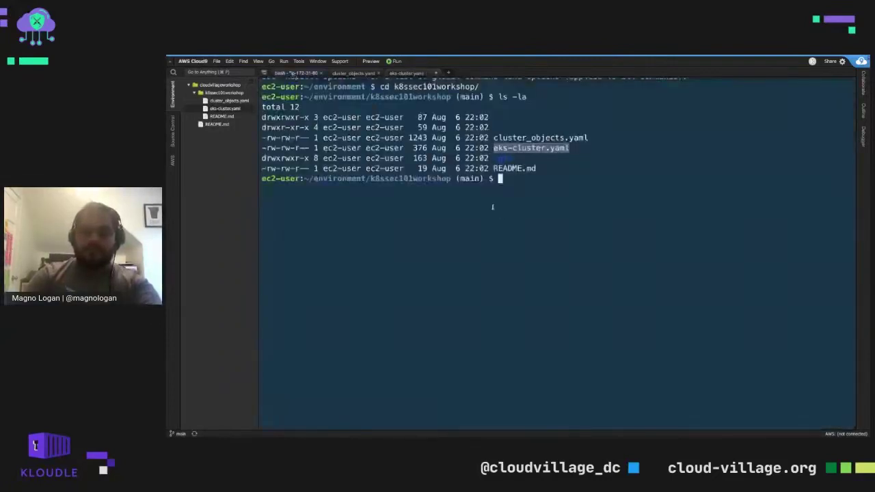
{"action": "key", "text": "super+v"}
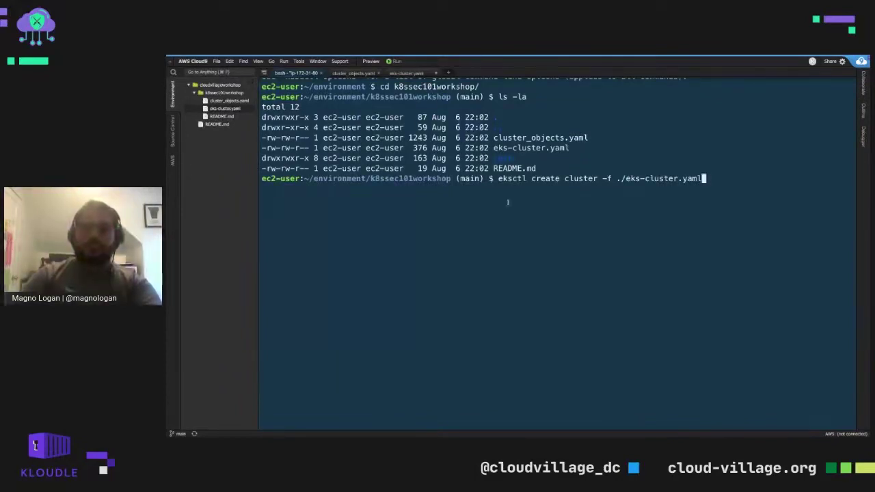
{"action": "left_click_drag", "start_coordinate": [497, 179], "coordinate": [499, 184]}
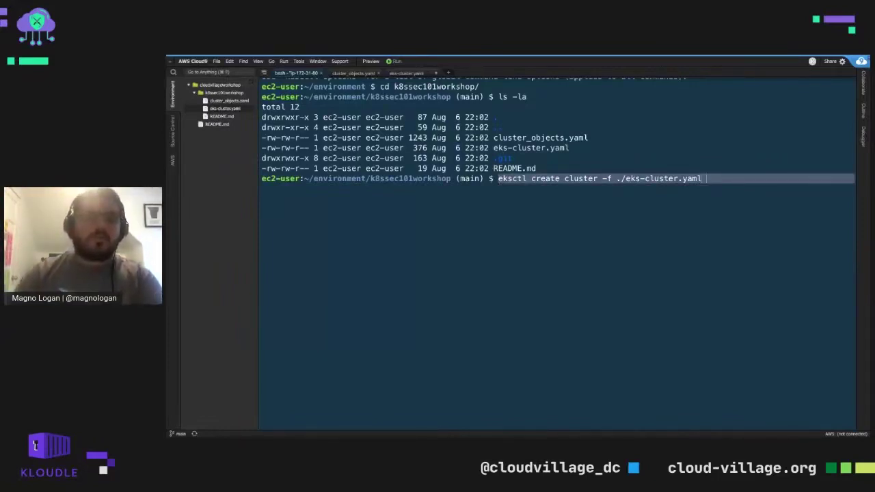
{"action": "left_click", "coordinate": [405, 277]}
{"action": "key", "text": "Return"}
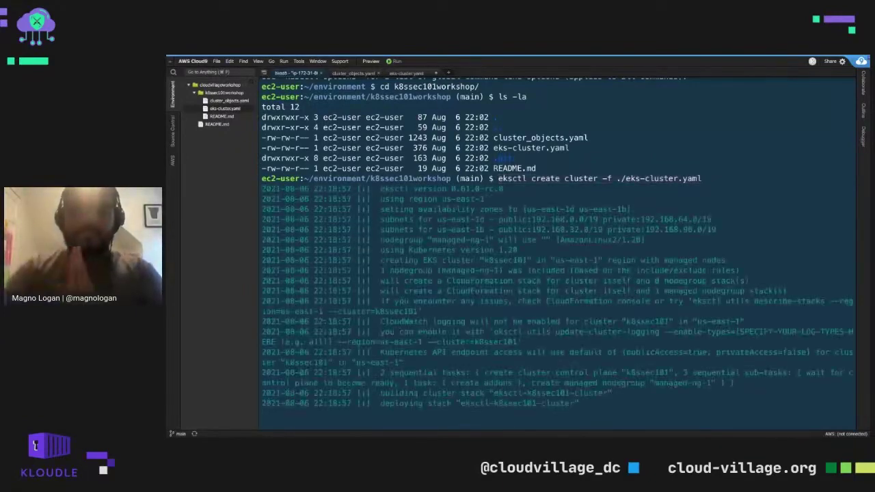